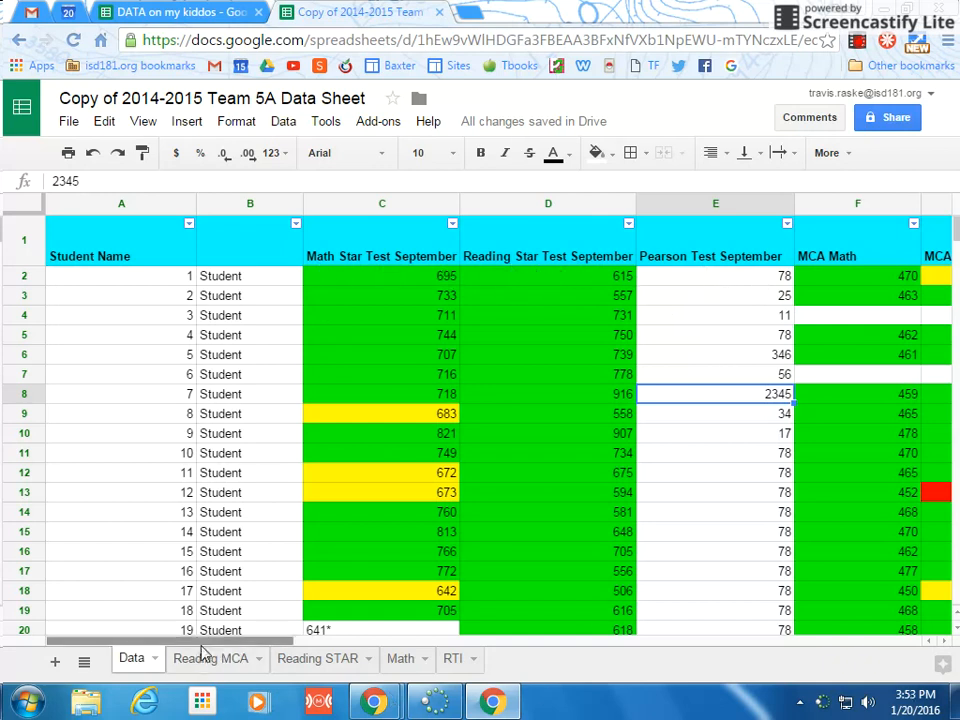
Look over the test score columns and the student rows of the Data sheet
{"action": "left_click_drag", "start_coordinate": [222, 648], "coordinate": [274, 643]}
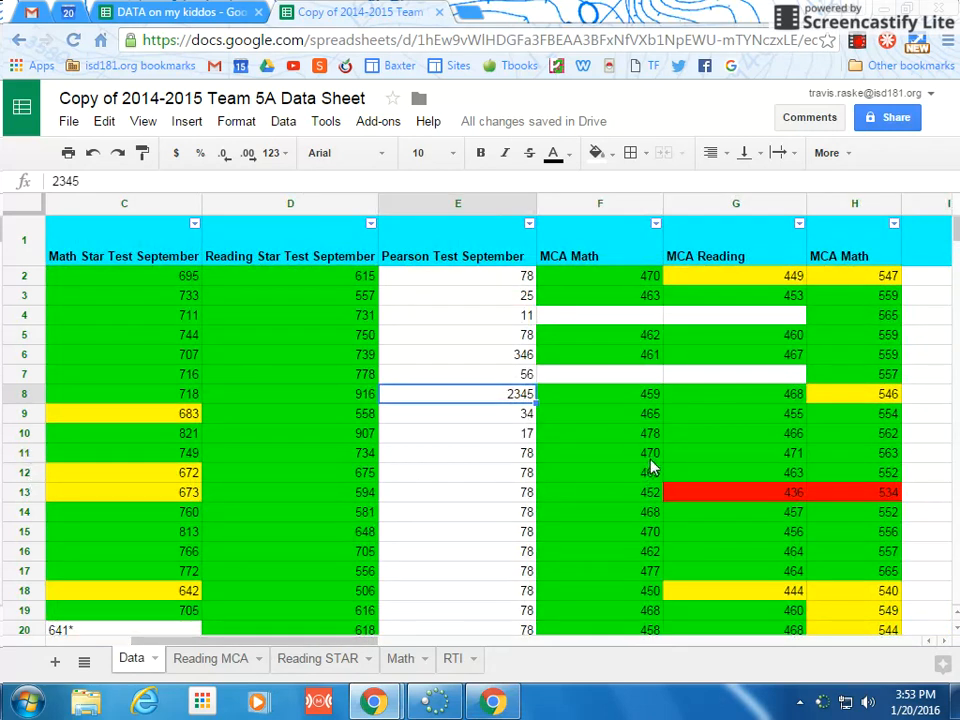
{"action": "left_click_drag", "start_coordinate": [179, 642], "coordinate": [64, 628]}
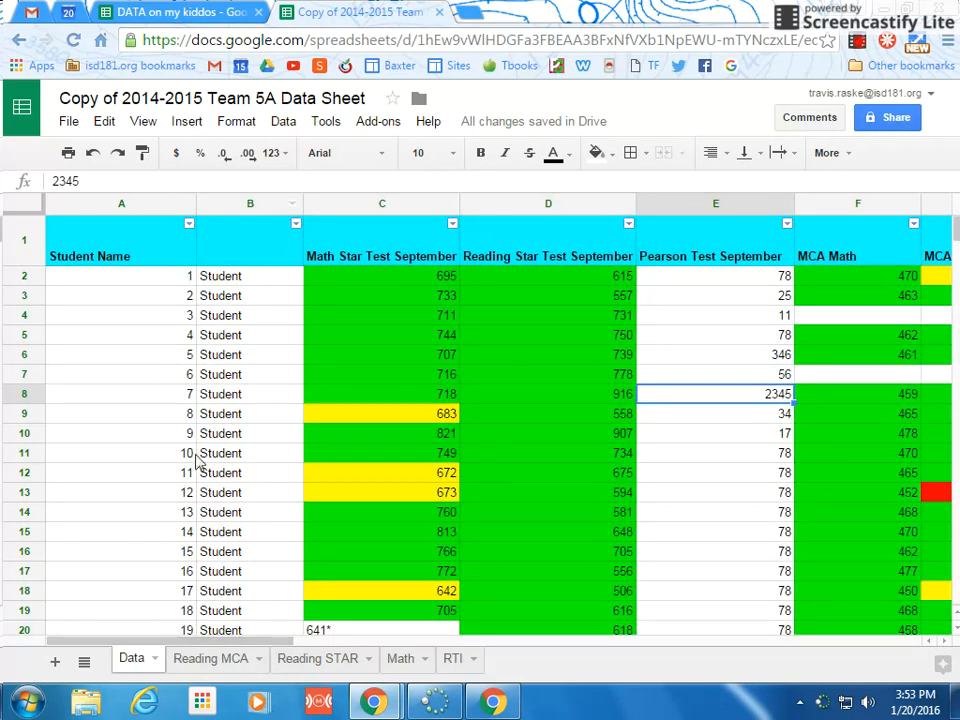
{"action": "mouse_move", "coordinate": [149, 644]}
{"action": "left_mouse_down"}
{"action": "mouse_move", "coordinate": [328, 671]}
{"action": "mouse_move", "coordinate": [137, 628]}
{"action": "left_mouse_up"}
{"action": "scroll", "coordinate": [470, 430], "scroll_direction": "down", "scroll_amount": 2}
{"action": "scroll", "coordinate": [490, 428], "scroll_direction": "down", "scroll_amount": 5}
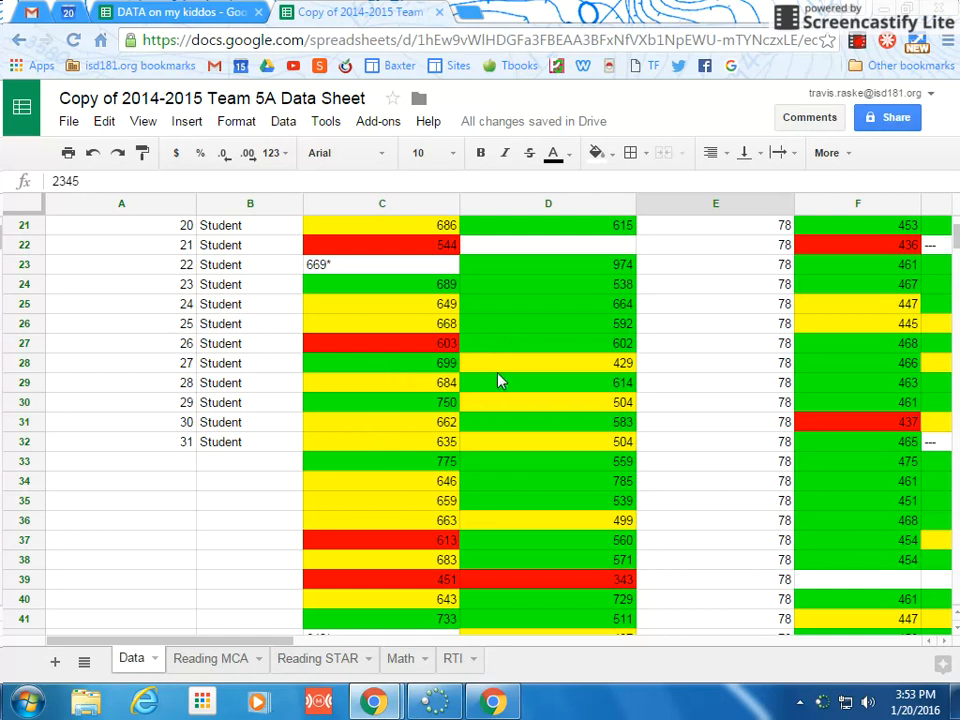
{"action": "scroll", "coordinate": [499, 381], "scroll_direction": "up", "scroll_amount": 5}
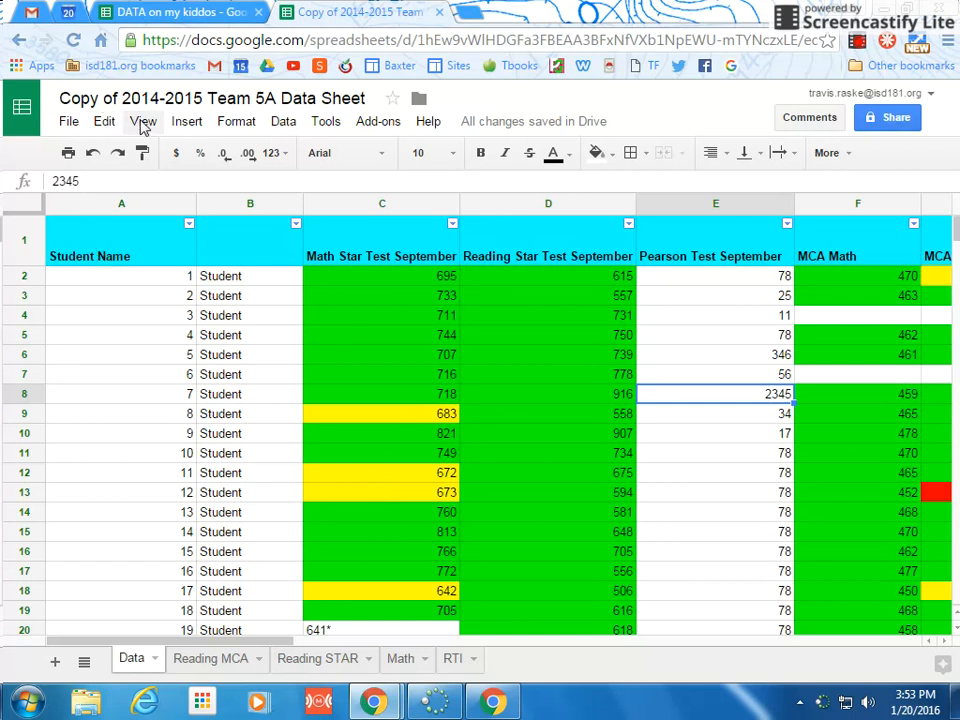
Freeze the header row of the Data sheet and check it by moving through the student rows
{"action": "left_click", "coordinate": [143, 122]}
{"action": "mouse_move", "coordinate": [155, 160]}
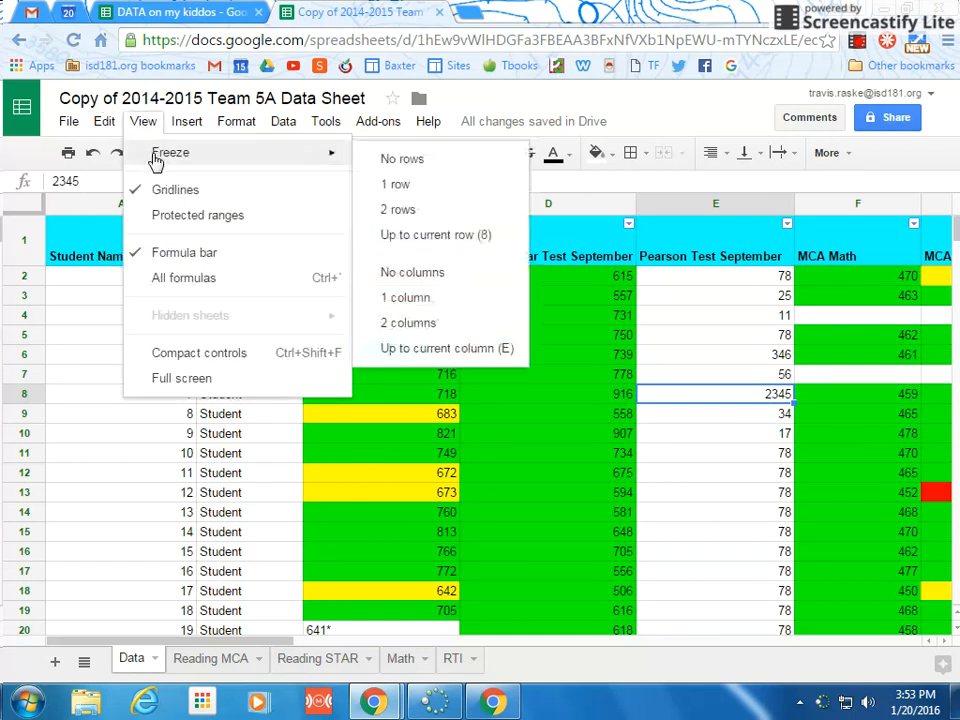
{"action": "left_click", "coordinate": [398, 185]}
{"action": "scroll", "coordinate": [396, 307], "scroll_direction": "down", "scroll_amount": 7}
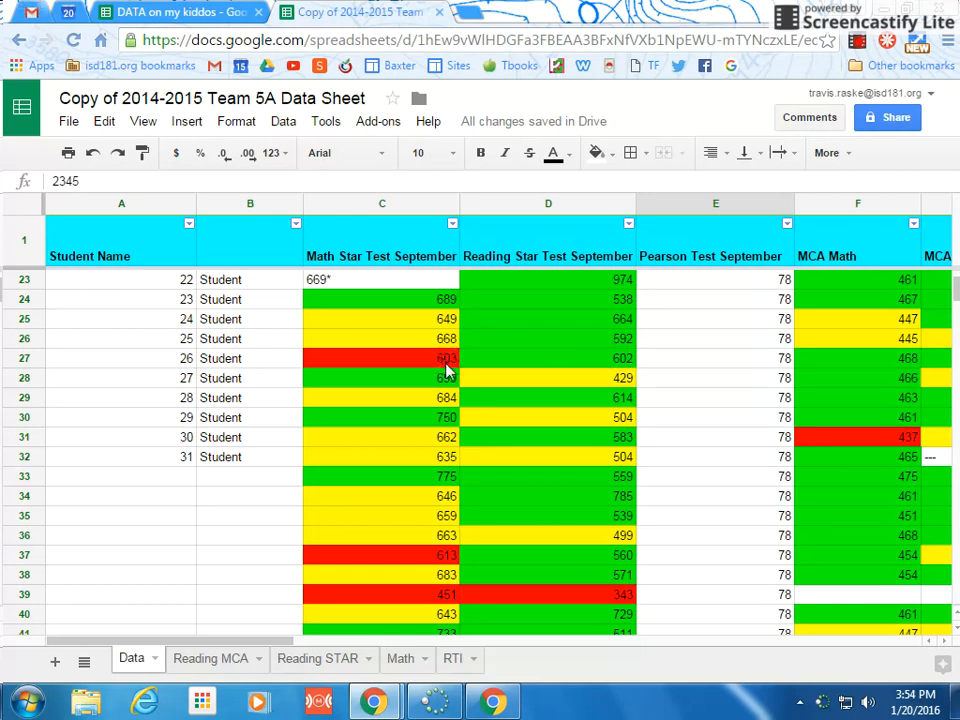
{"action": "scroll", "coordinate": [463, 381], "scroll_direction": "up", "scroll_amount": 7}
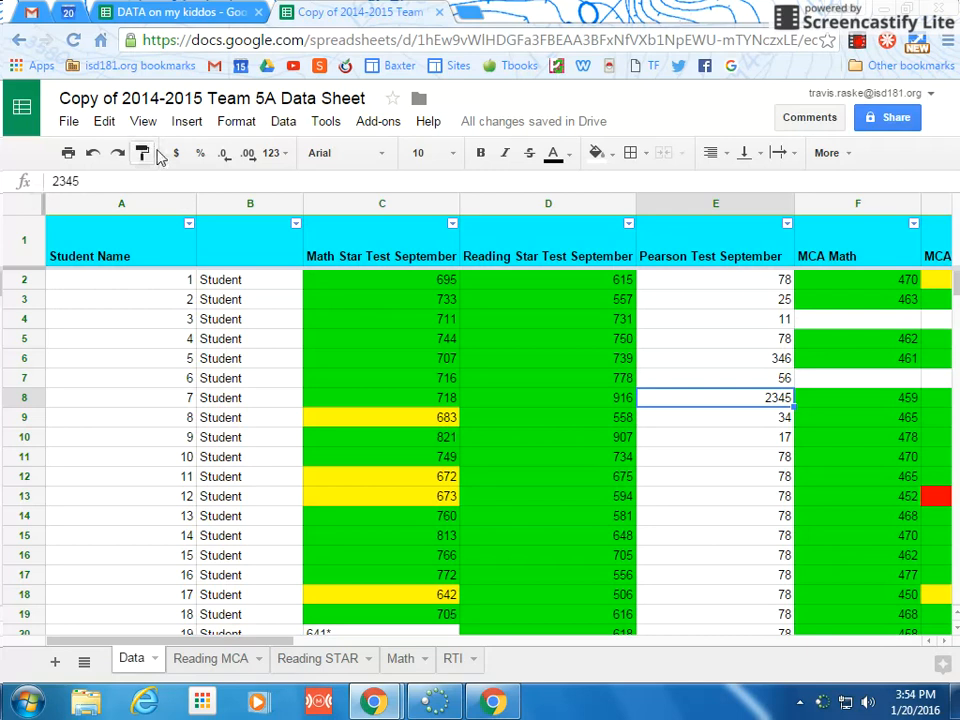
Freeze the first two columns of the Data sheet and check them against the MCA score columns
{"action": "left_click", "coordinate": [143, 121]}
{"action": "mouse_move", "coordinate": [140, 155]}
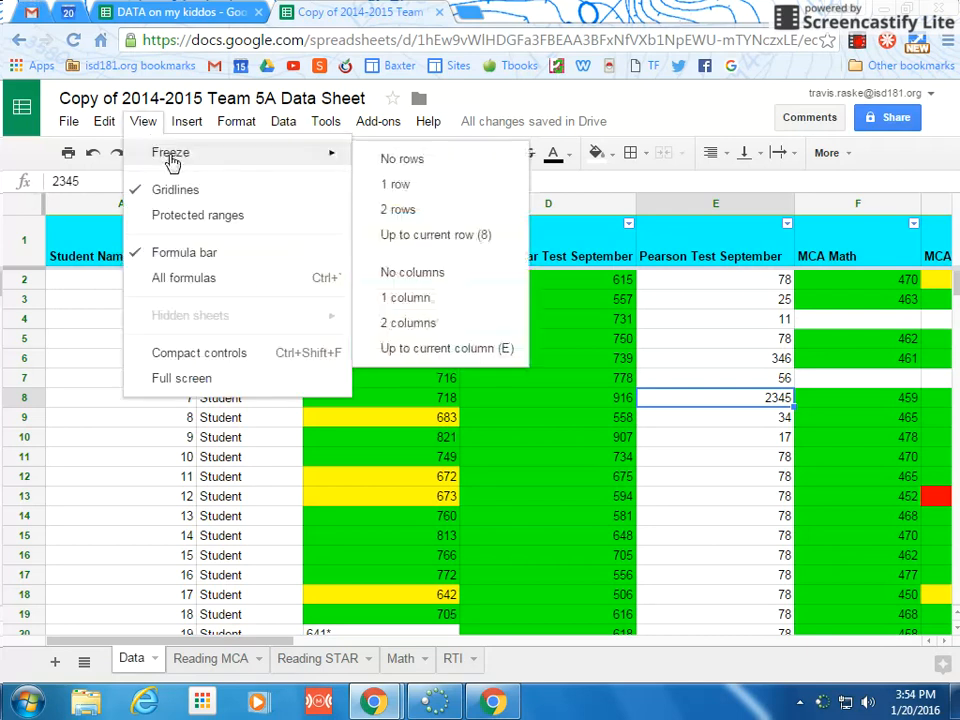
{"action": "left_click", "coordinate": [409, 330]}
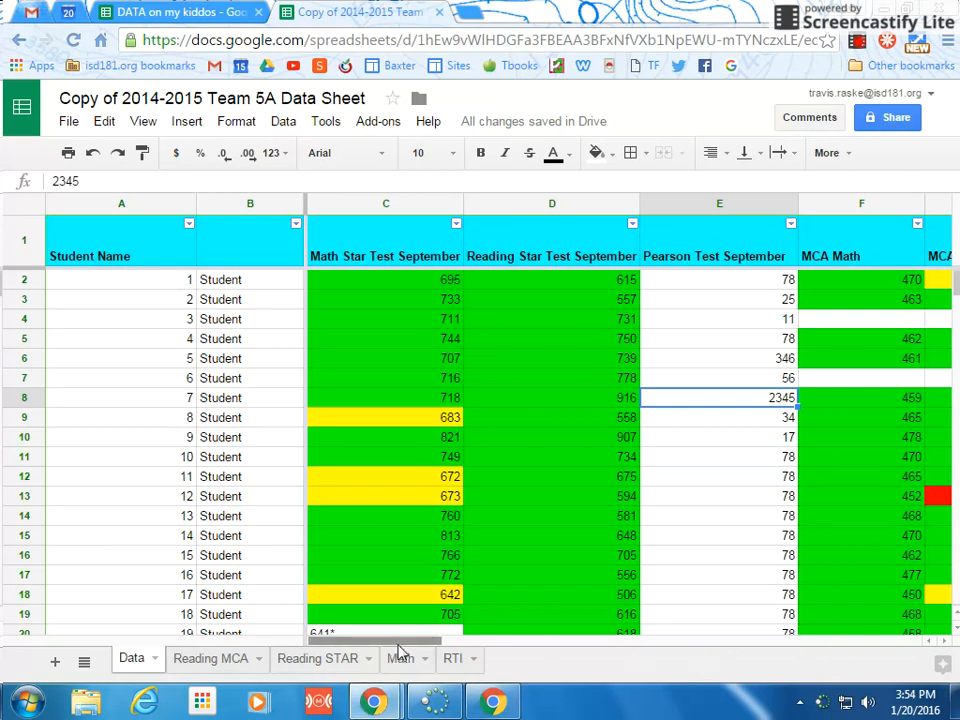
{"action": "left_click_drag", "start_coordinate": [410, 643], "coordinate": [529, 647]}
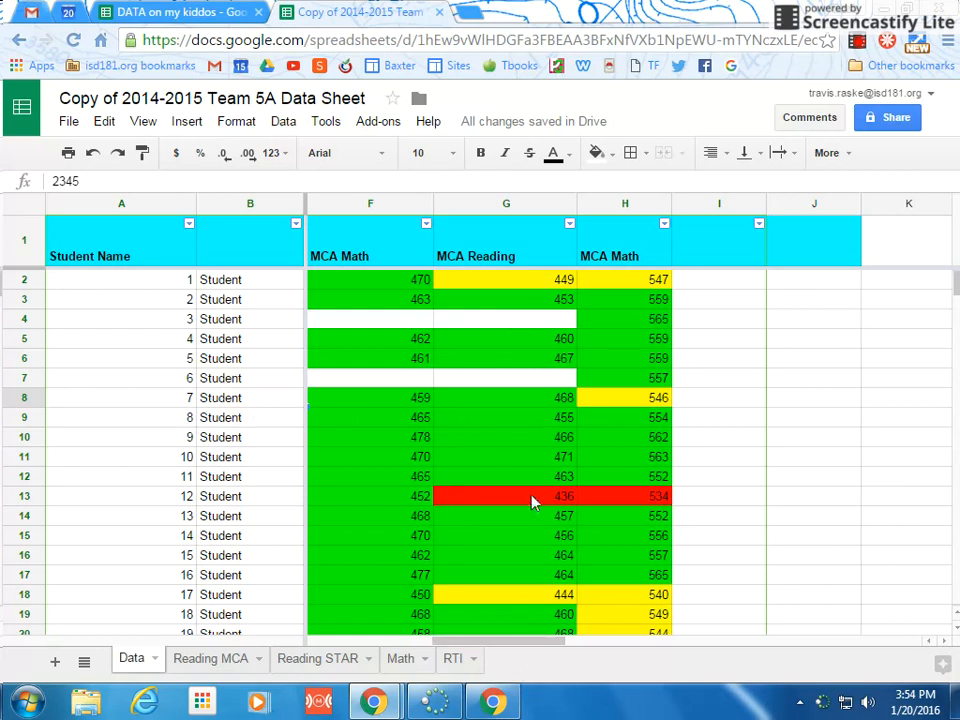
{"action": "left_click_drag", "start_coordinate": [471, 641], "coordinate": [359, 472]}
{"action": "left_click", "coordinate": [143, 121]}
{"action": "mouse_move", "coordinate": [186, 121]}
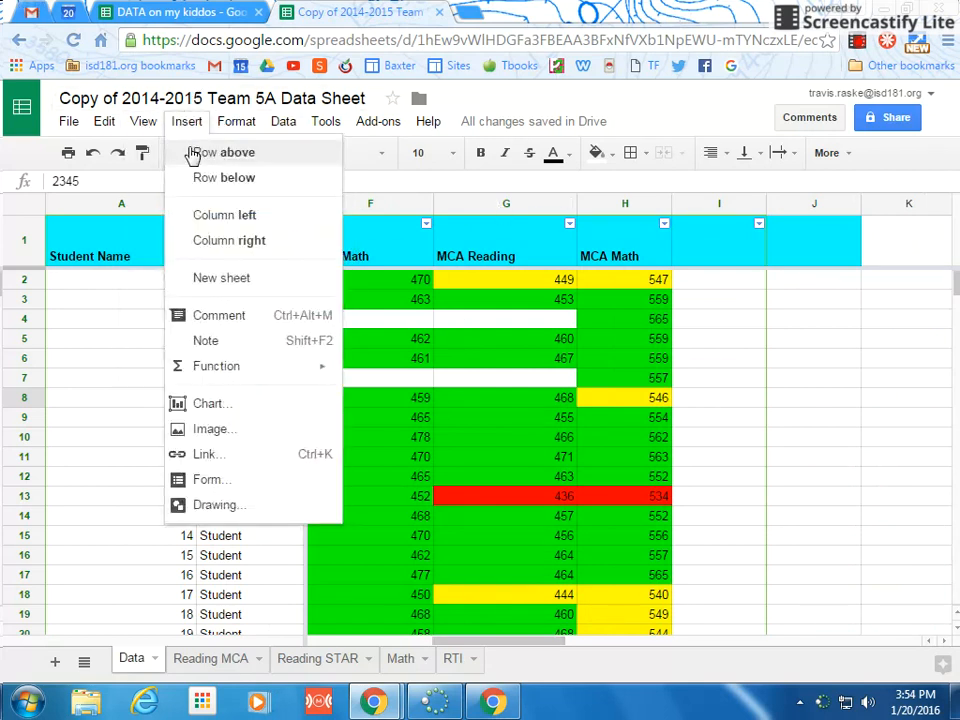
{"action": "mouse_move", "coordinate": [141, 122]}
{"action": "mouse_move", "coordinate": [145, 155]}
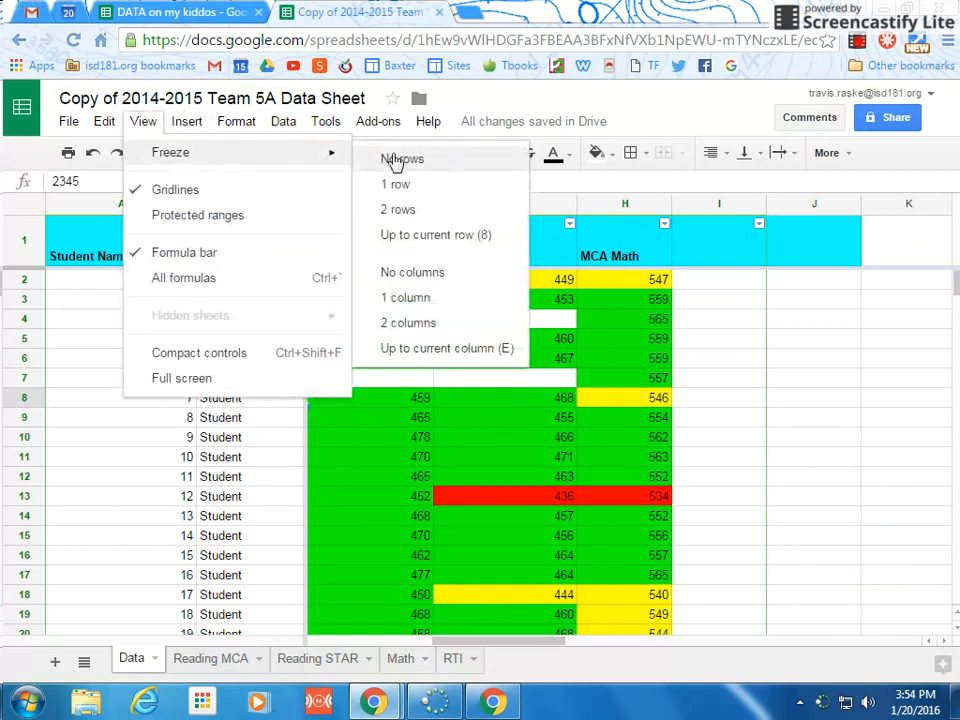
{"action": "left_click", "coordinate": [100, 459]}
Narrow the Math Star Test September and Reading Star Test September columns so their headers are cut off after the test name
{"action": "left_click_drag", "start_coordinate": [463, 643], "coordinate": [300, 645]}
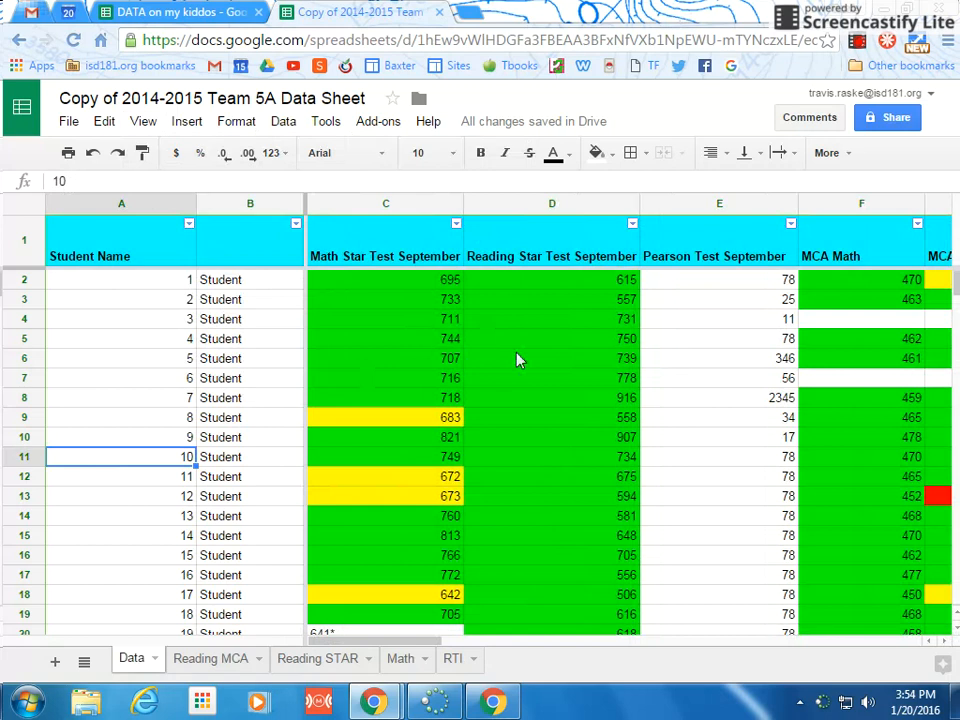
{"action": "left_click_drag", "start_coordinate": [460, 204], "coordinate": [399, 204]}
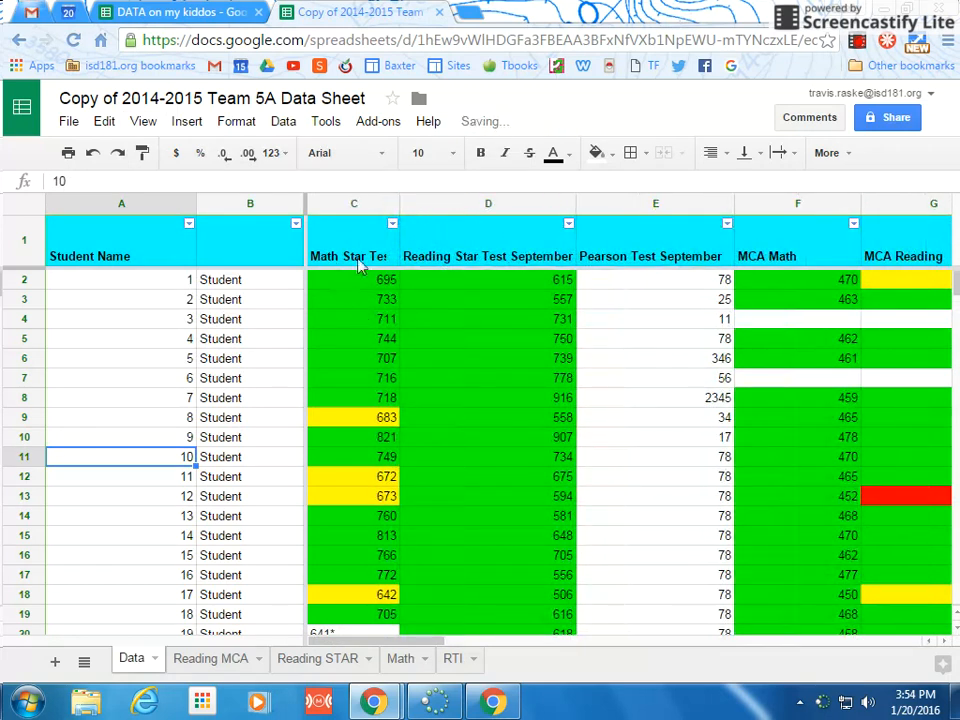
{"action": "left_click_drag", "start_coordinate": [577, 206], "coordinate": [500, 204]}
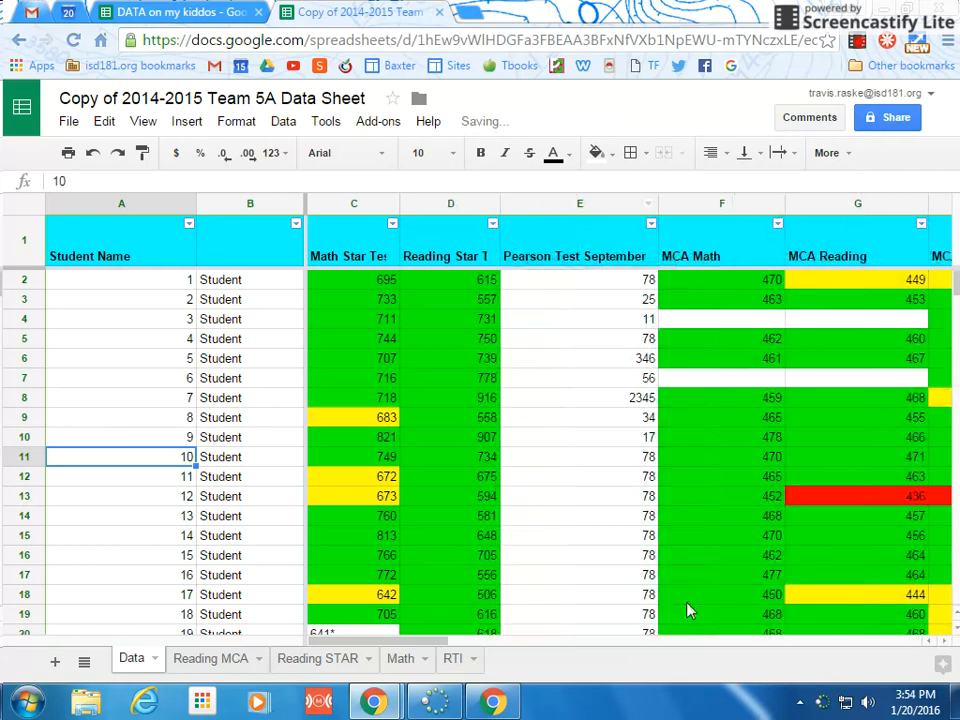
Fit the widths of the Pearson Test September and Student Name columns to their contents
{"action": "left_click_drag", "start_coordinate": [657, 204], "coordinate": [572, 208]}
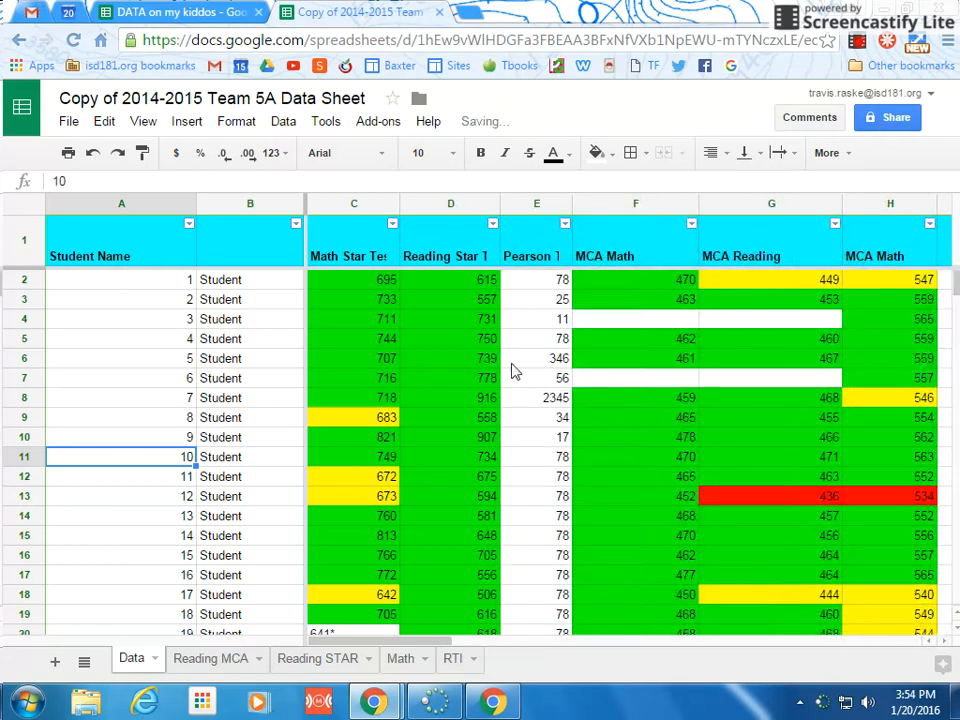
{"action": "double_click", "coordinate": [568, 208]}
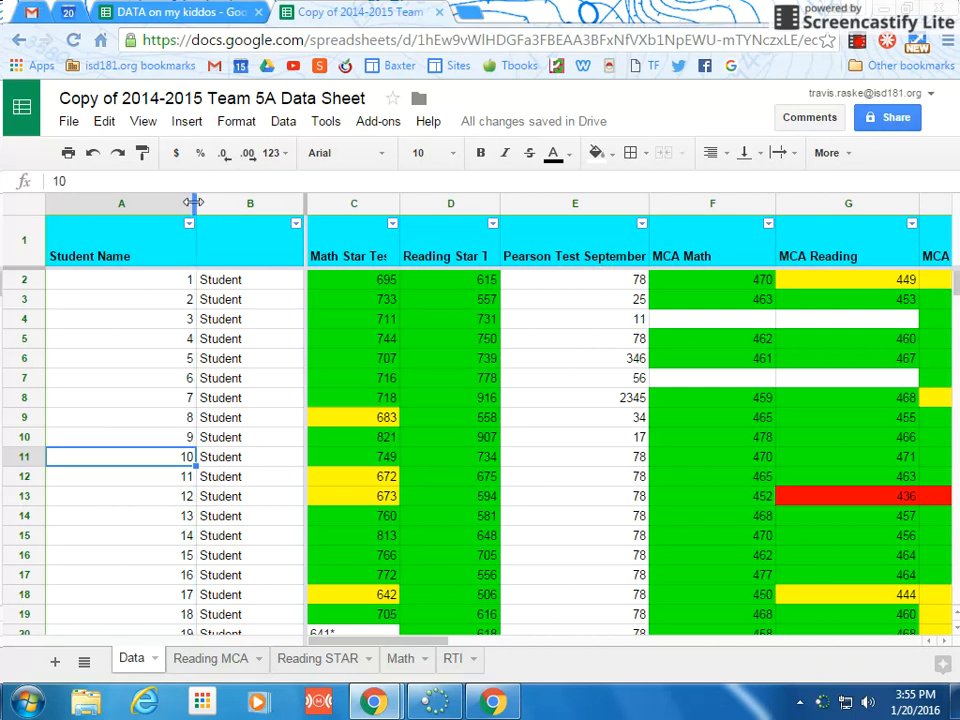
{"action": "double_click", "coordinate": [196, 208]}
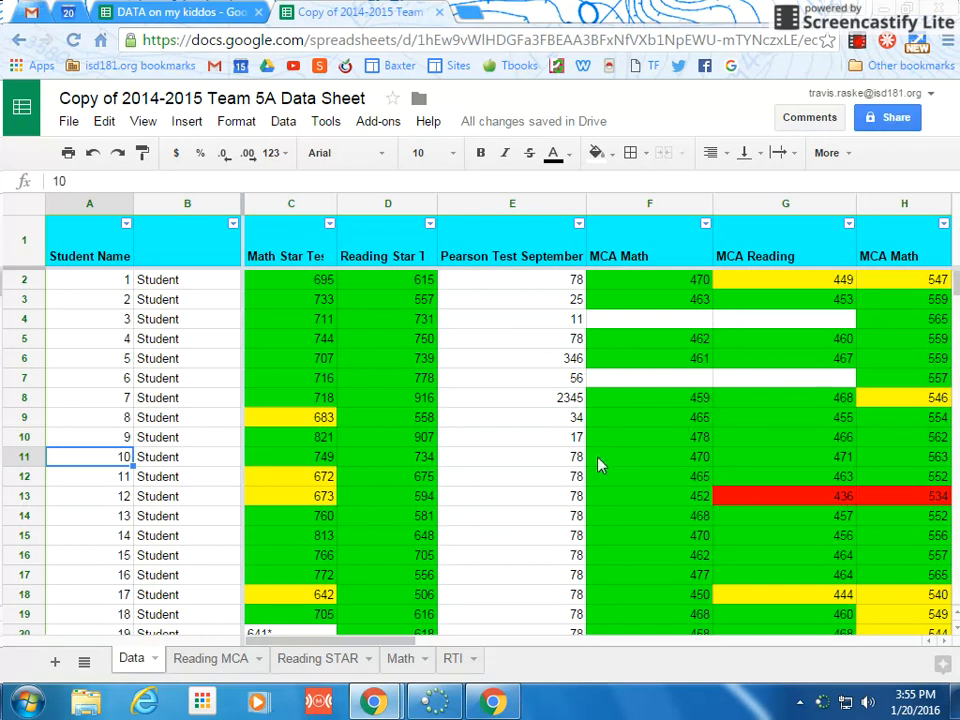
{"action": "scroll", "coordinate": [575, 465], "scroll_direction": "down", "scroll_amount": 6}
{"action": "scroll", "coordinate": [555, 500], "scroll_direction": "up", "scroll_amount": 6}
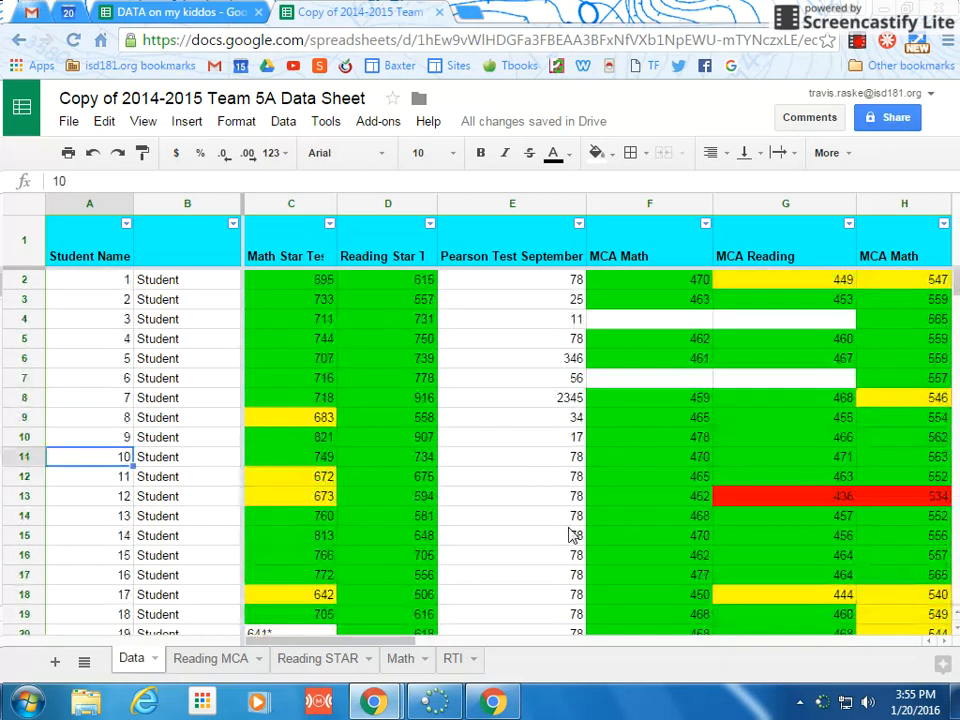
Create a conditional formatting rule for E2:E15 that fills cells greater than 79 with bright green
{"action": "left_click_drag", "start_coordinate": [551, 281], "coordinate": [551, 540]}
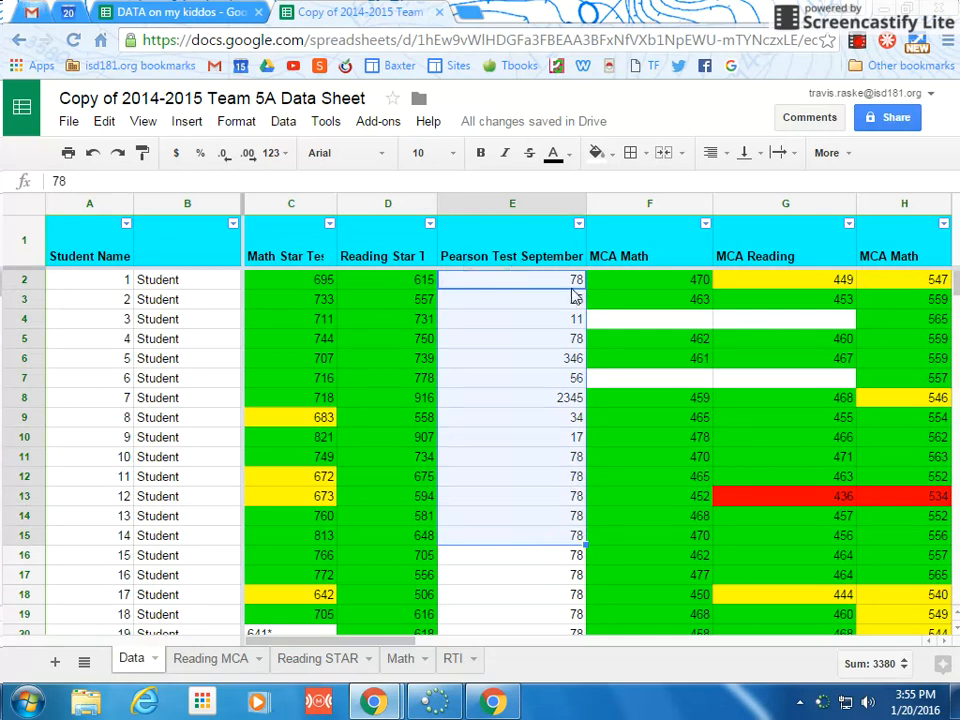
{"action": "right_click", "coordinate": [474, 386]}
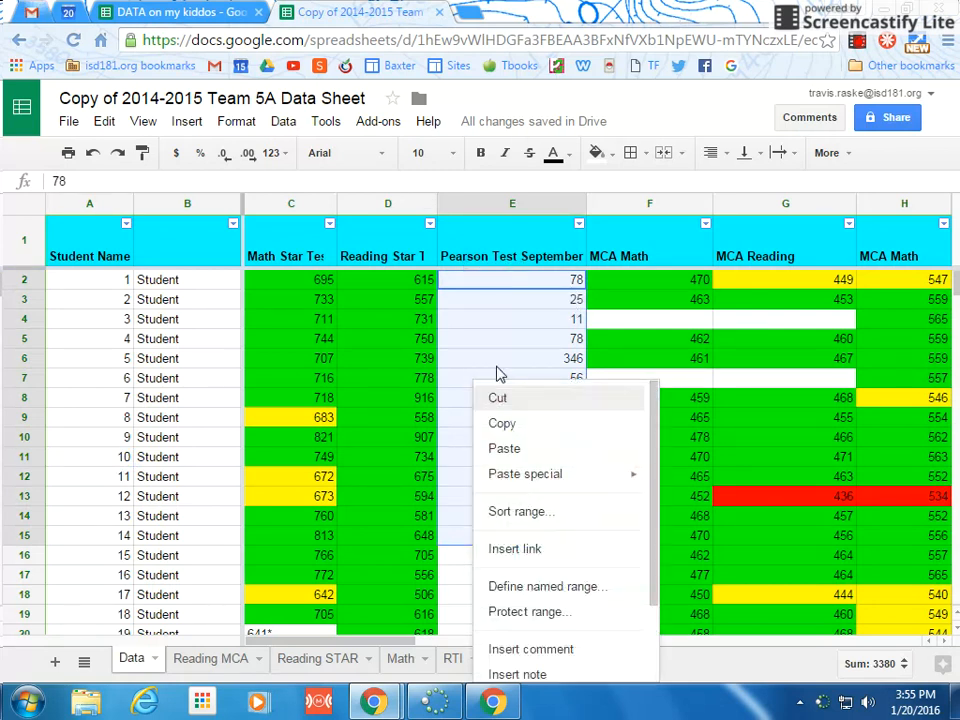
{"action": "scroll", "coordinate": [651, 451], "scroll_direction": "down", "scroll_amount": 2}
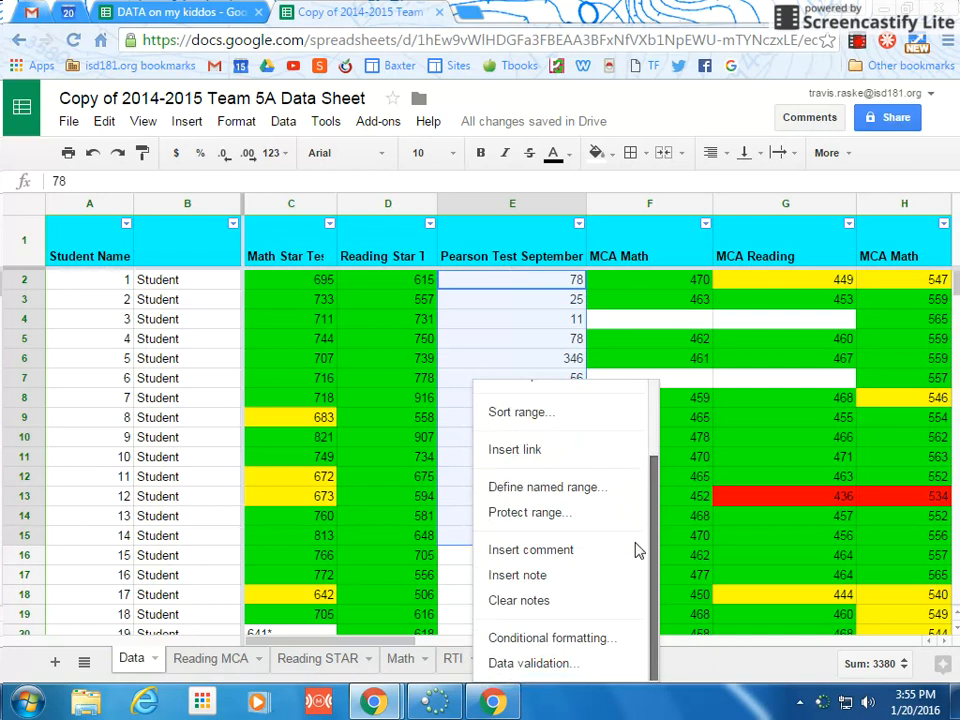
{"action": "left_click", "coordinate": [522, 640]}
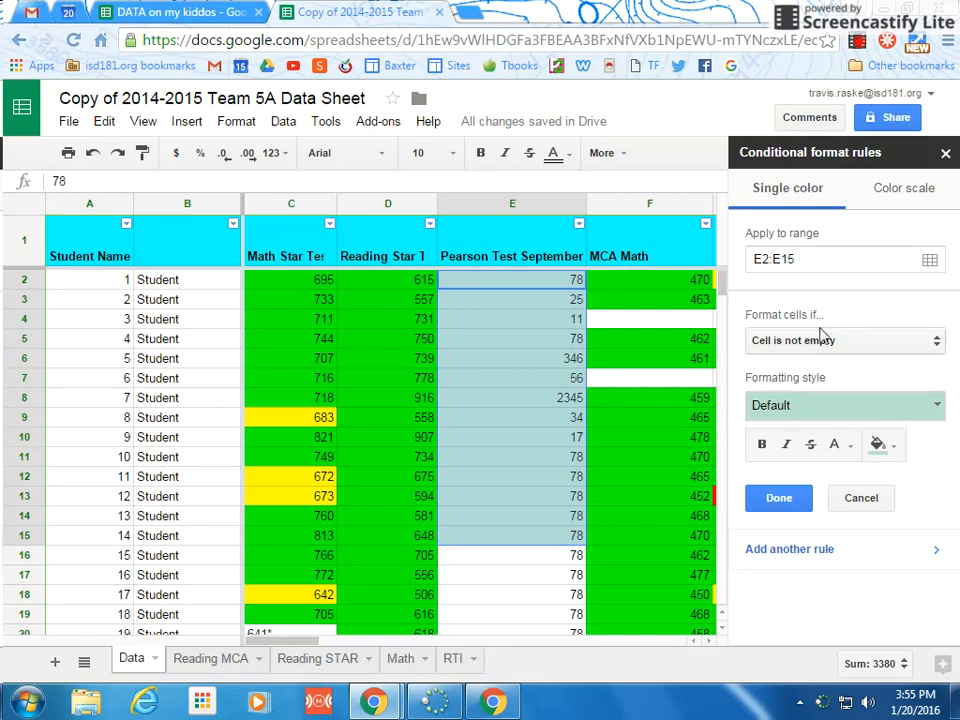
{"action": "left_click", "coordinate": [938, 342]}
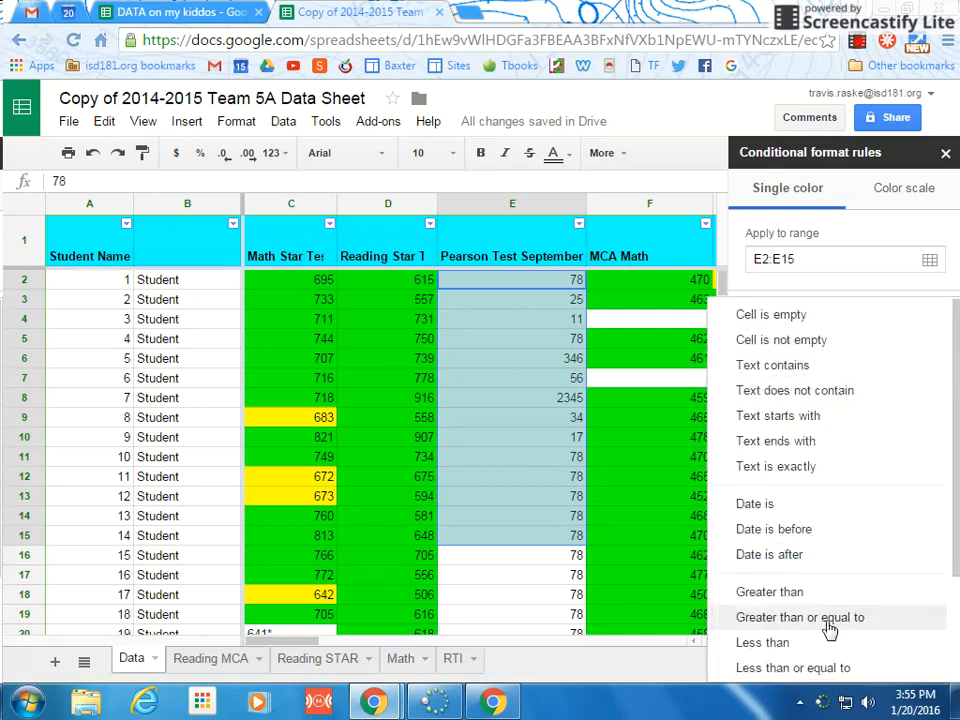
{"action": "left_click", "coordinate": [786, 596]}
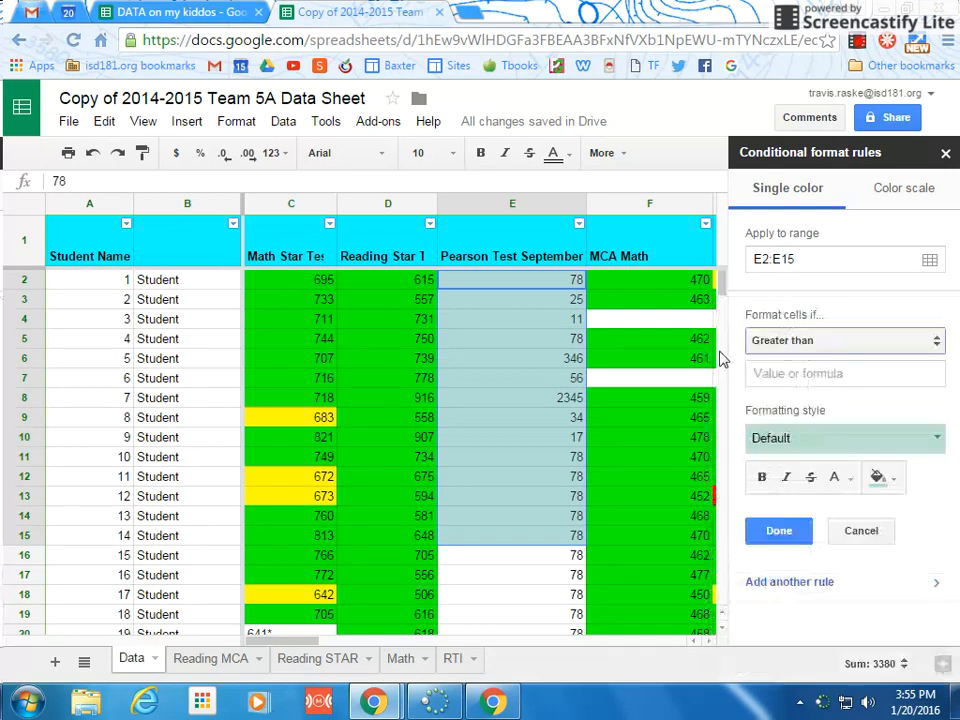
{"action": "left_click", "coordinate": [770, 375]}
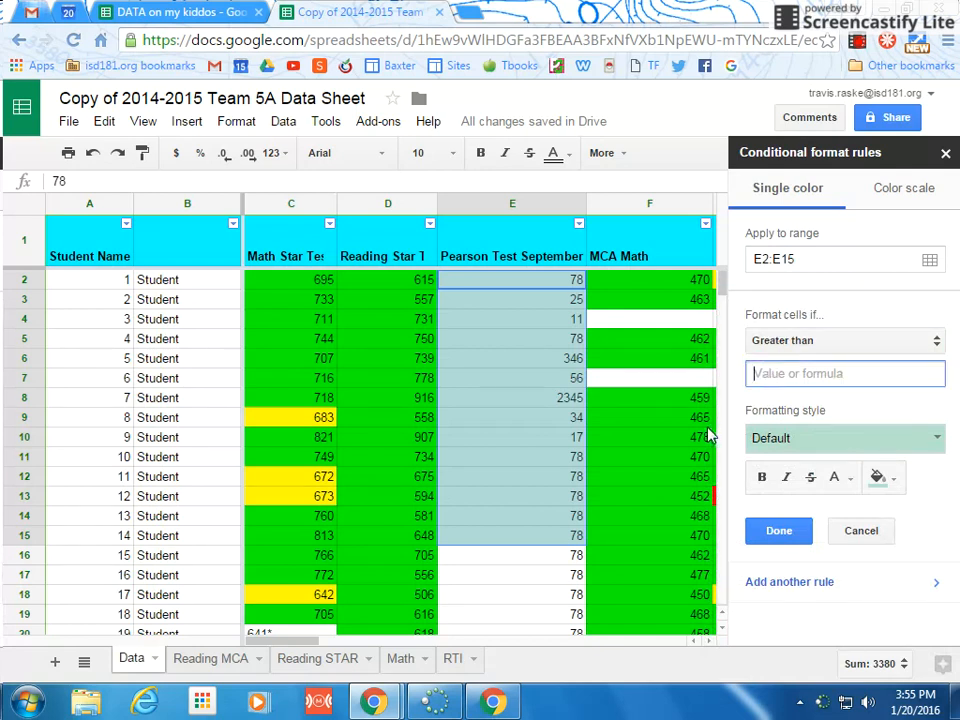
{"action": "type", "text": "79"}
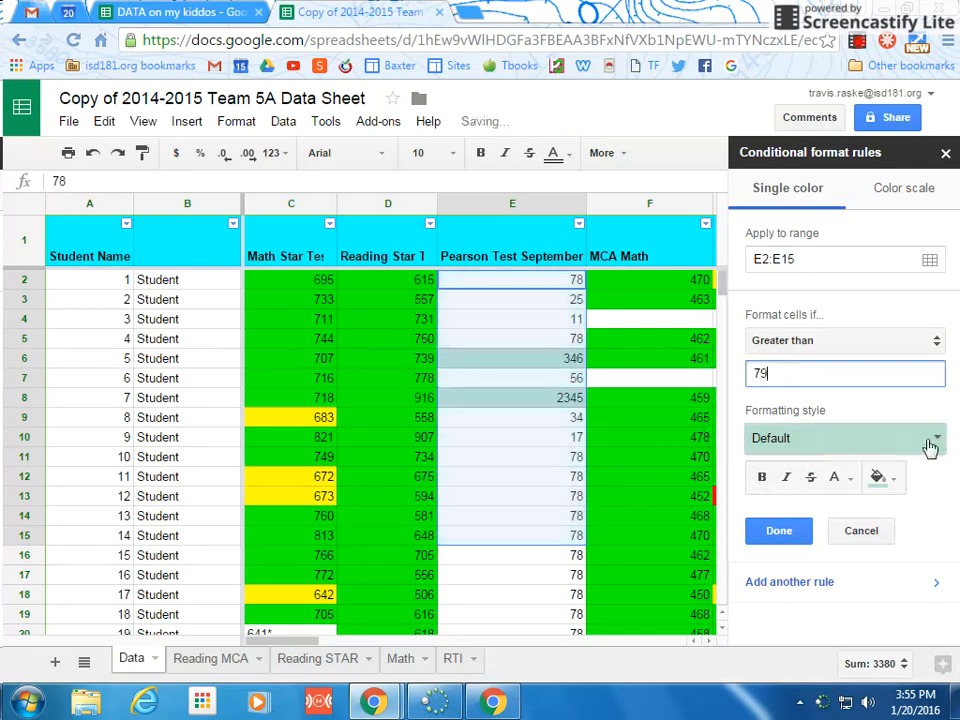
{"action": "left_click", "coordinate": [880, 480]}
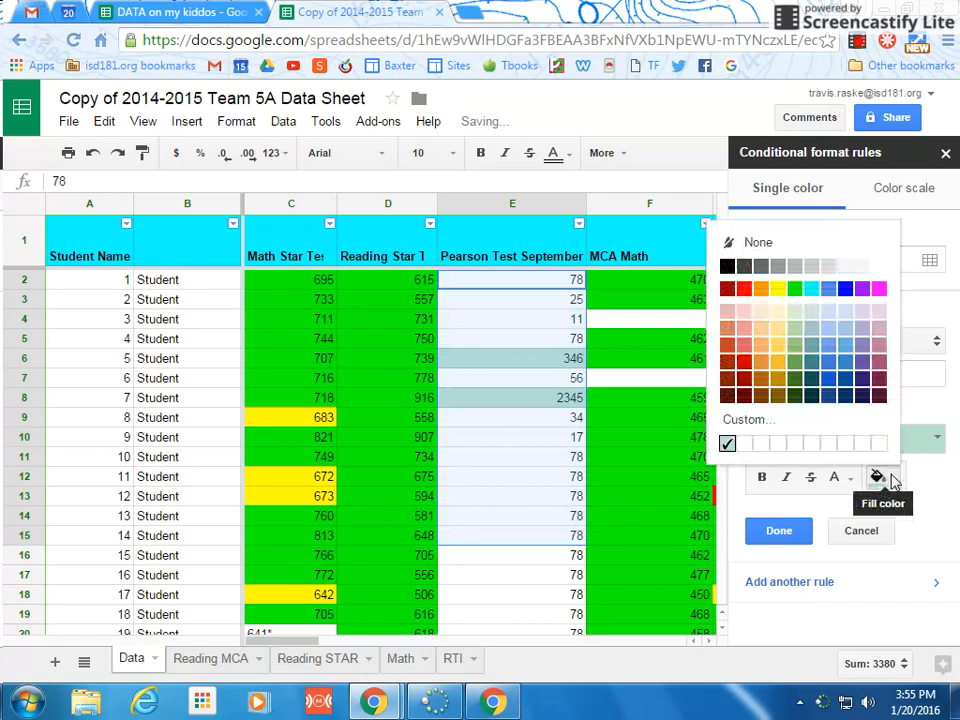
{"action": "left_click", "coordinate": [795, 290]}
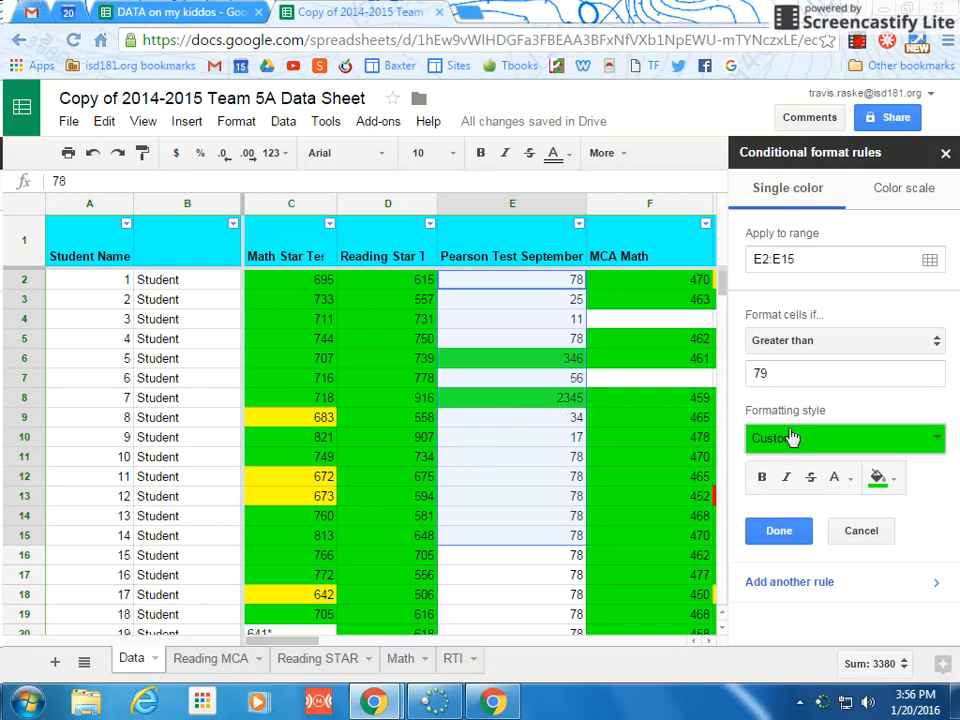
Add another conditional formatting rule for E2:E15 that fills cells greater than 25 with yellow
{"action": "left_click", "coordinate": [781, 586]}
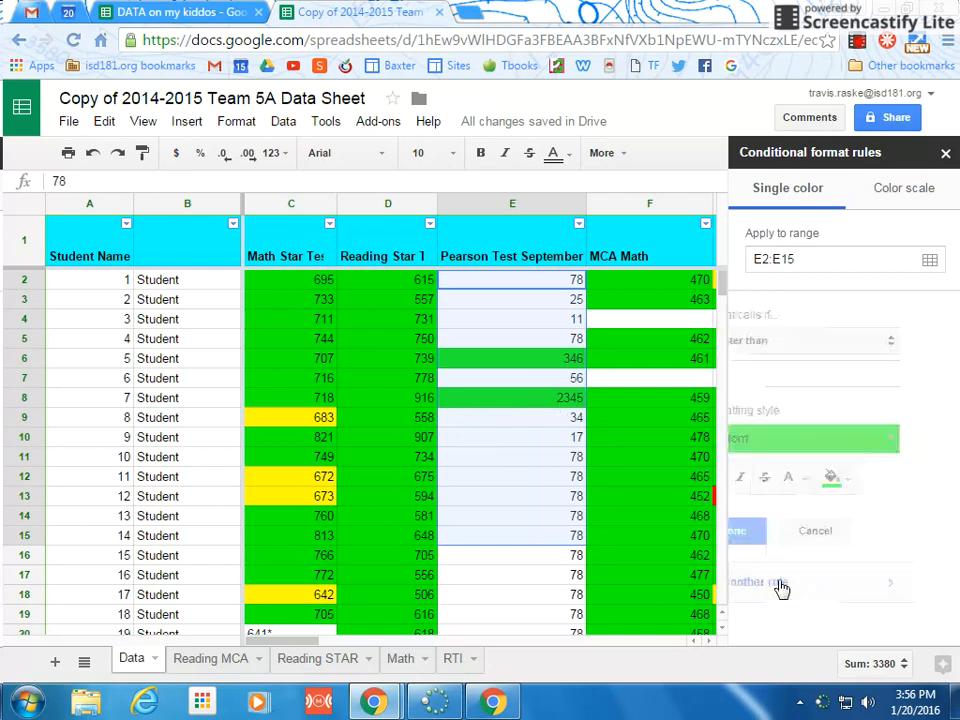
{"action": "left_click_drag", "start_coordinate": [783, 374], "coordinate": [710, 375]}
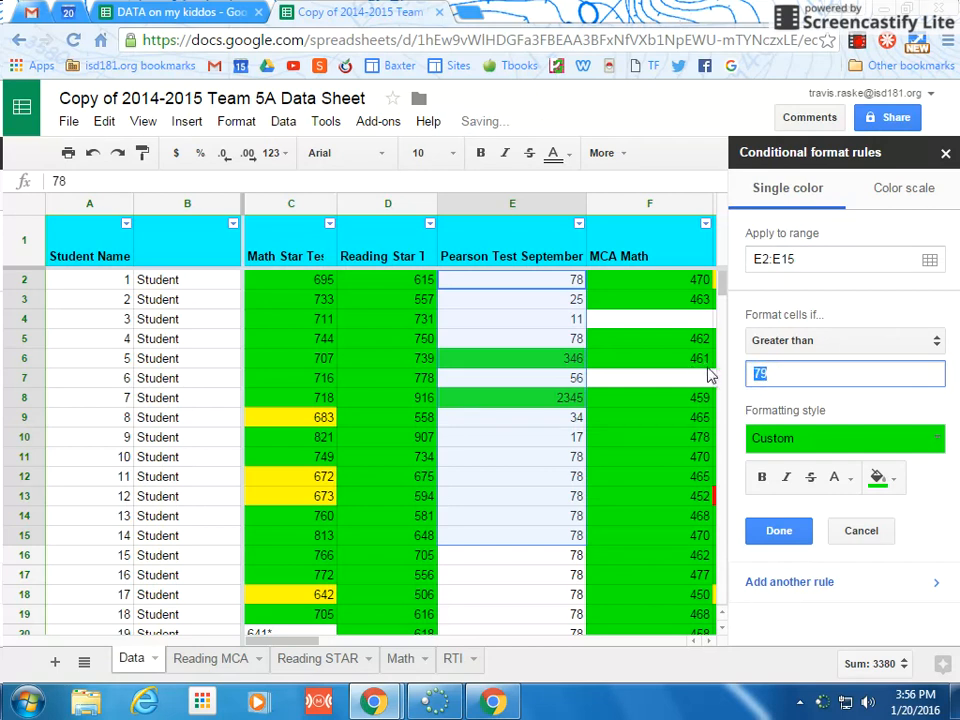
{"action": "type", "text": "25"}
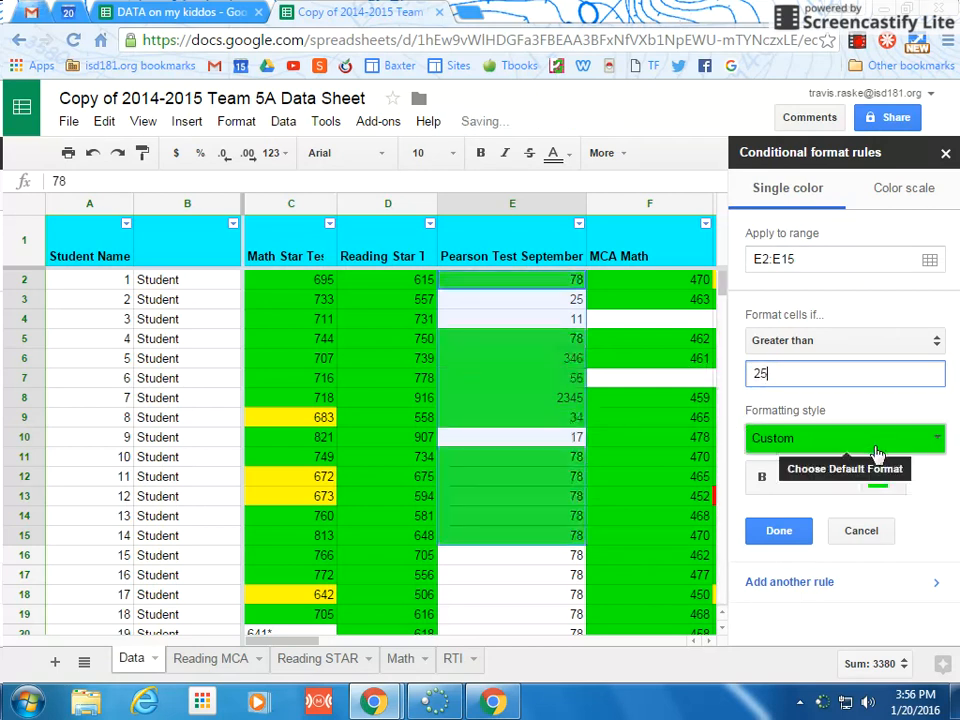
{"action": "left_click", "coordinate": [933, 446]}
{"action": "left_click", "coordinate": [933, 447]}
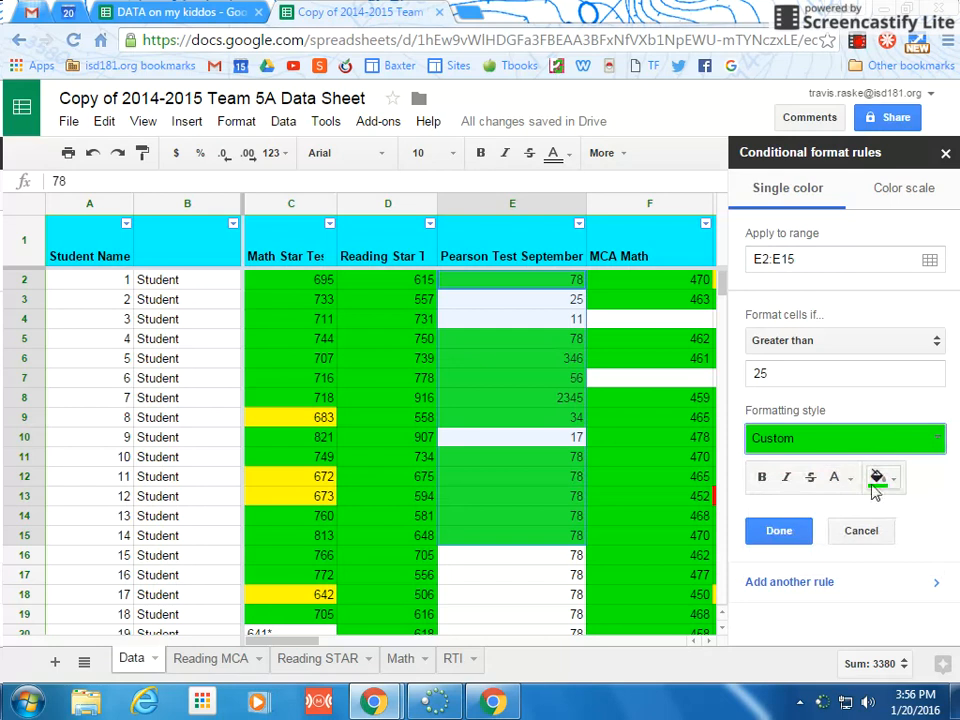
{"action": "left_click", "coordinate": [877, 480]}
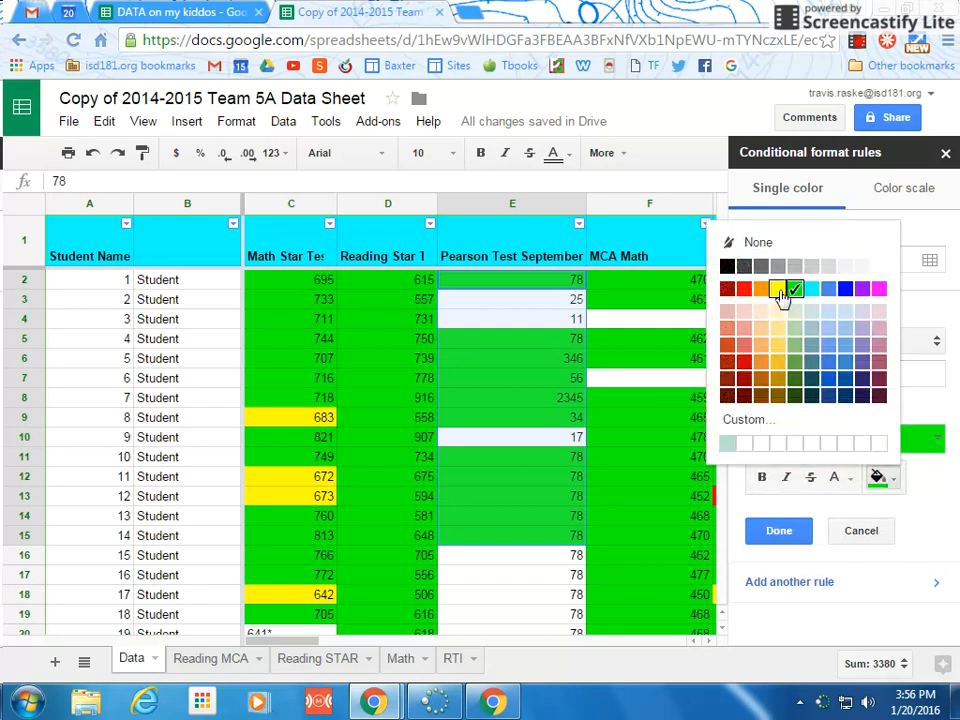
{"action": "left_click", "coordinate": [778, 290]}
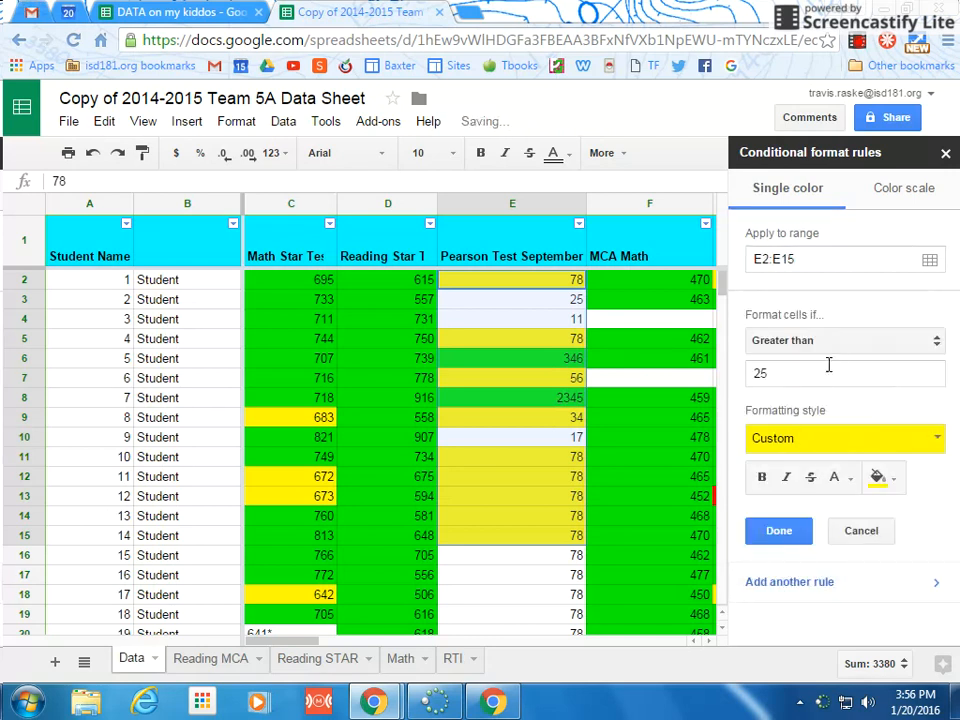
Set the additional conditional formatting rule for E2:E15 to match cells greater than 0
{"action": "left_click", "coordinate": [762, 372]}
{"action": "double_click", "coordinate": [760, 372]}
{"action": "type", "text": "0"}
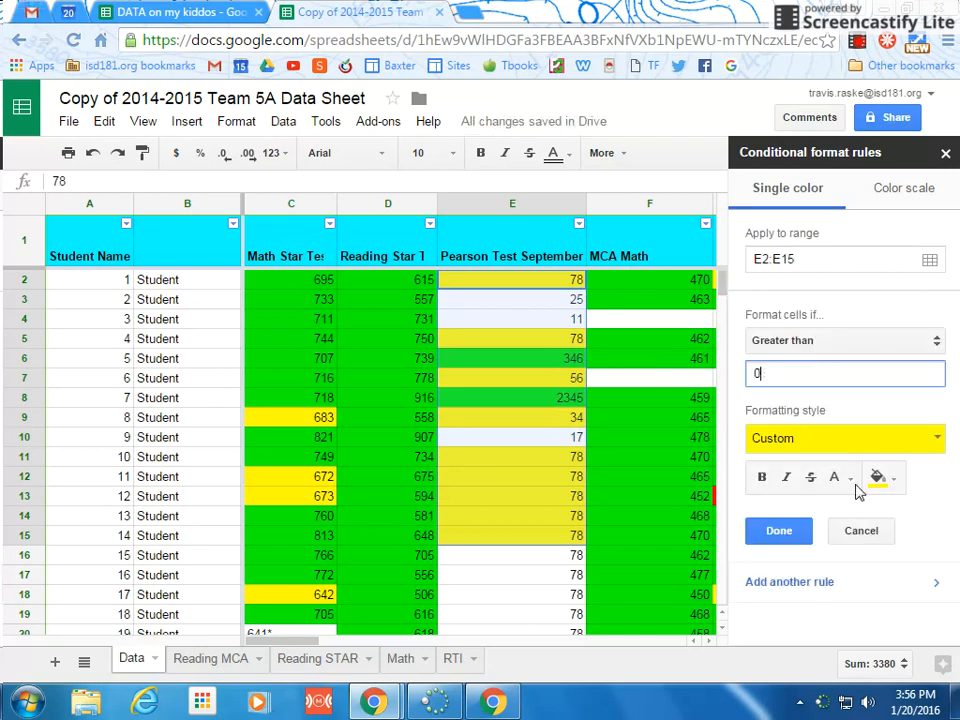
{"action": "left_click", "coordinate": [877, 478]}
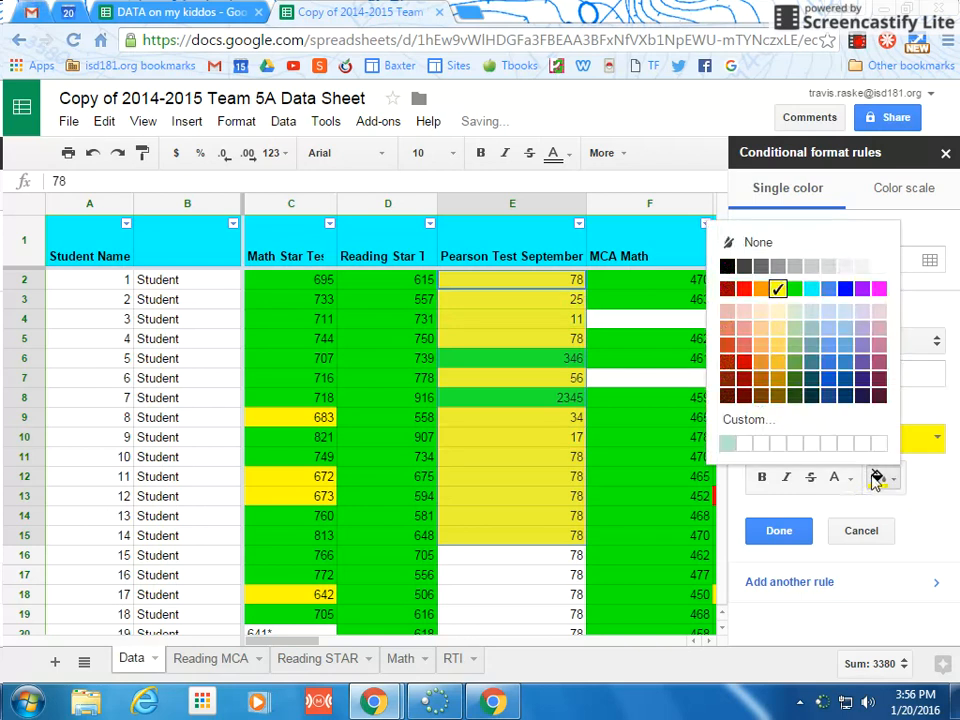
{"action": "left_click", "coordinate": [834, 477]}
{"action": "left_click", "coordinate": [696, 289]}
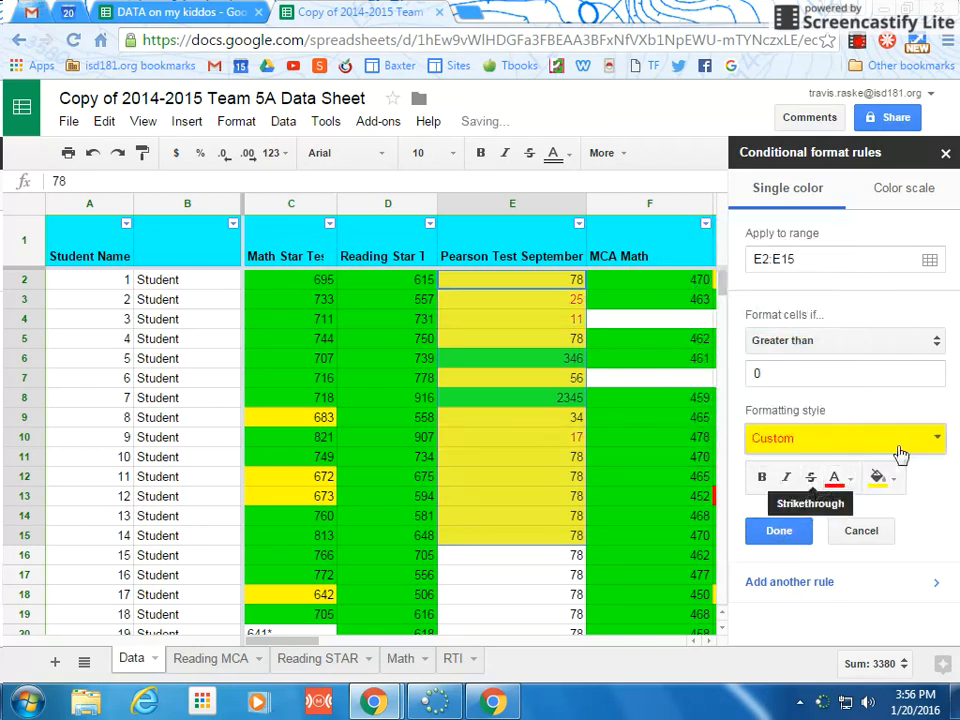
{"action": "left_click", "coordinate": [932, 444]}
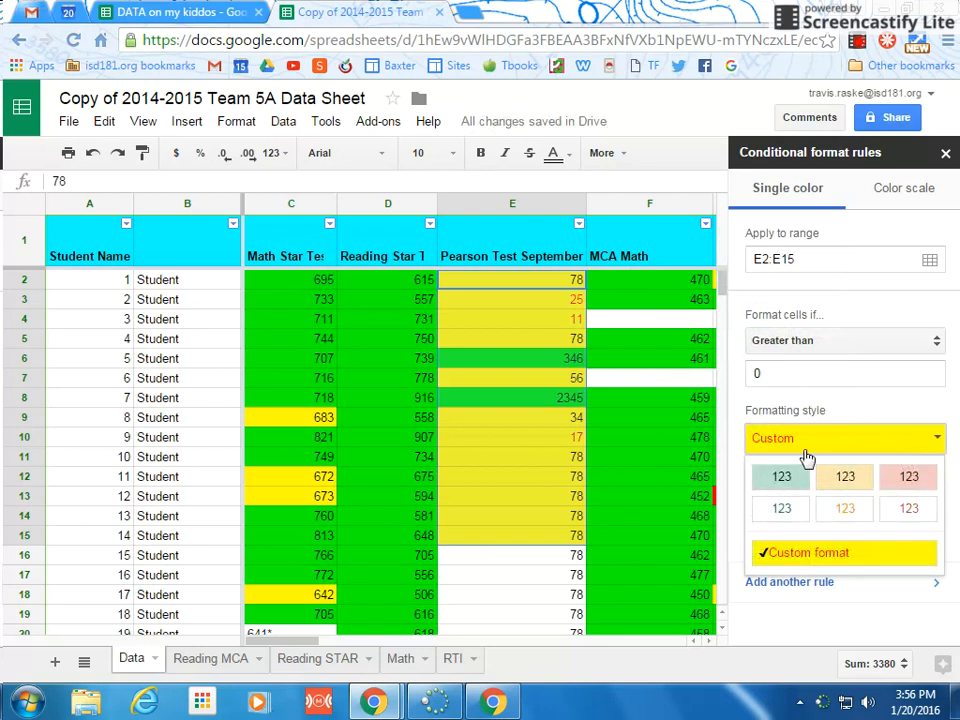
{"action": "left_click", "coordinate": [786, 480]}
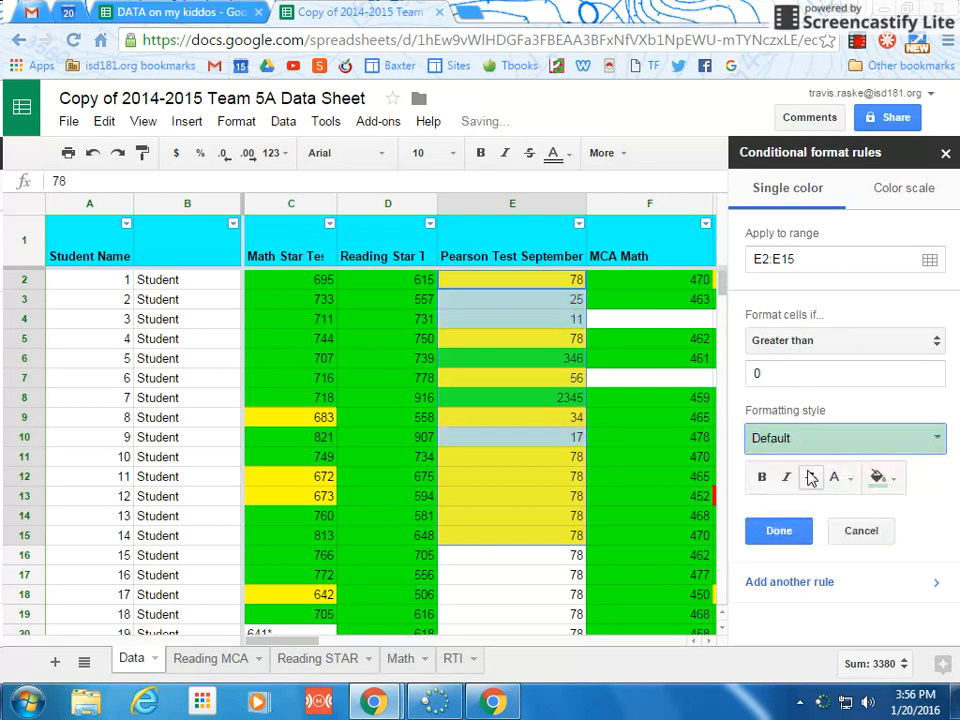
Give the greater-than-0 rule a bright red fill, save it and close the conditional format rules
{"action": "left_click", "coordinate": [884, 480]}
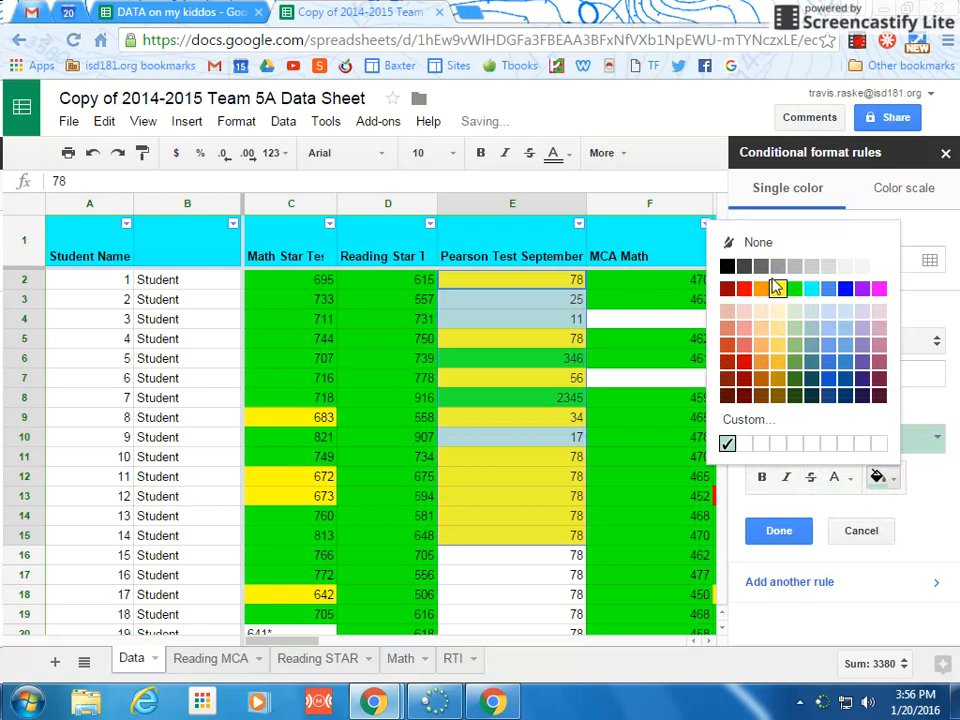
{"action": "left_click", "coordinate": [743, 290]}
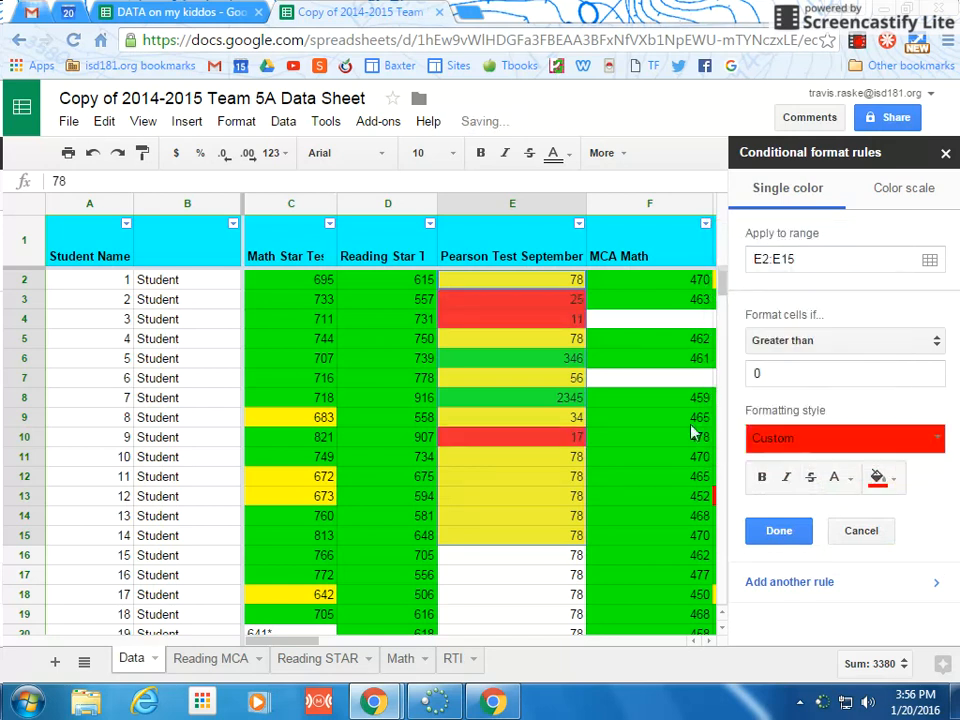
{"action": "left_click", "coordinate": [780, 533]}
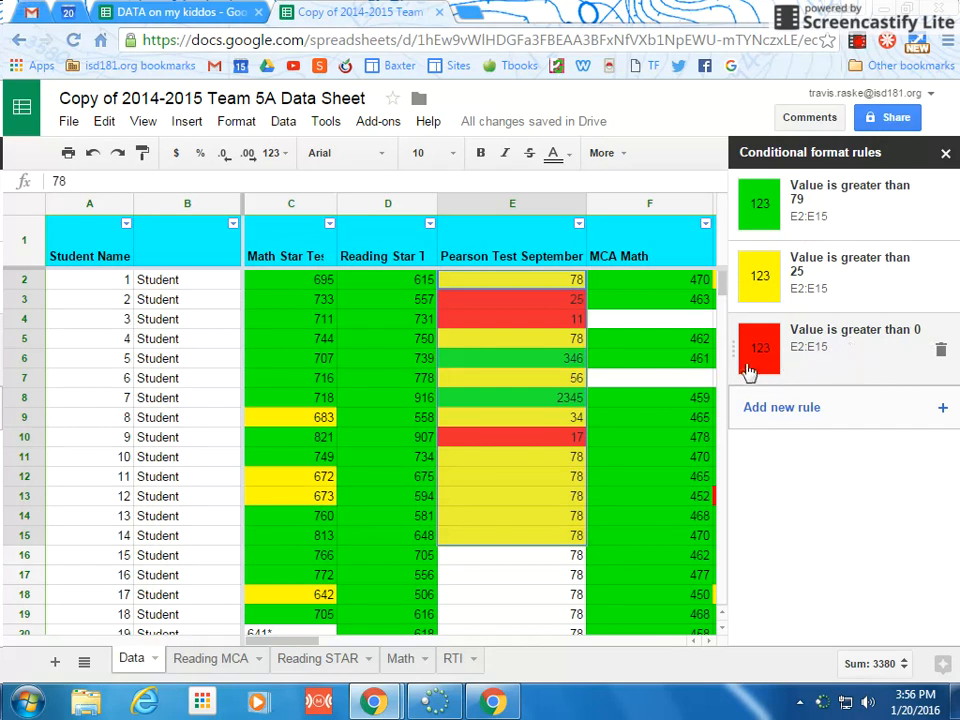
{"action": "left_click", "coordinate": [945, 153]}
Look through the color-coded test scores down the student rows of the Data sheet
{"action": "scroll", "coordinate": [583, 513], "scroll_direction": "down", "scroll_amount": 1}
{"action": "scroll", "coordinate": [583, 513], "scroll_direction": "down", "scroll_amount": 1}
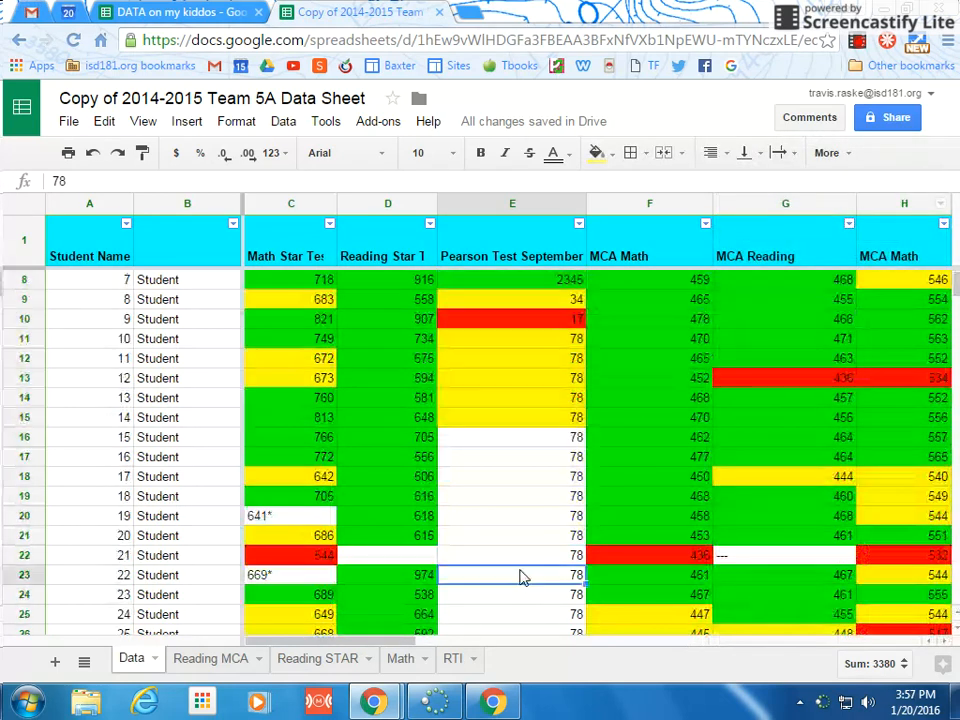
{"action": "scroll", "coordinate": [680, 513], "scroll_direction": "up", "scroll_amount": 2}
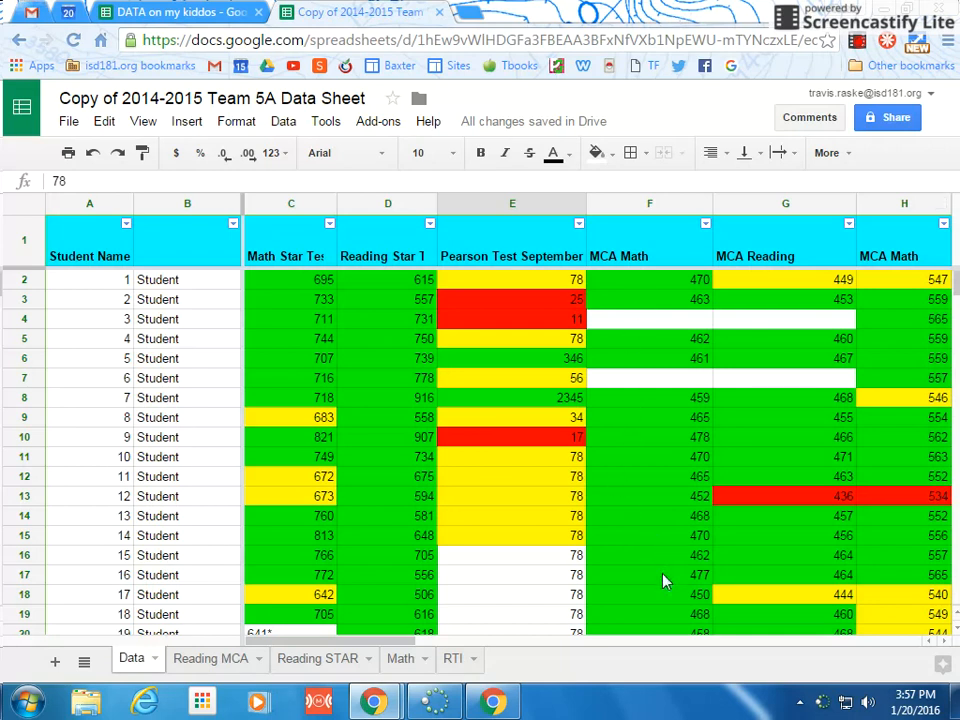
{"action": "scroll", "coordinate": [662, 581], "scroll_direction": "down", "scroll_amount": 11}
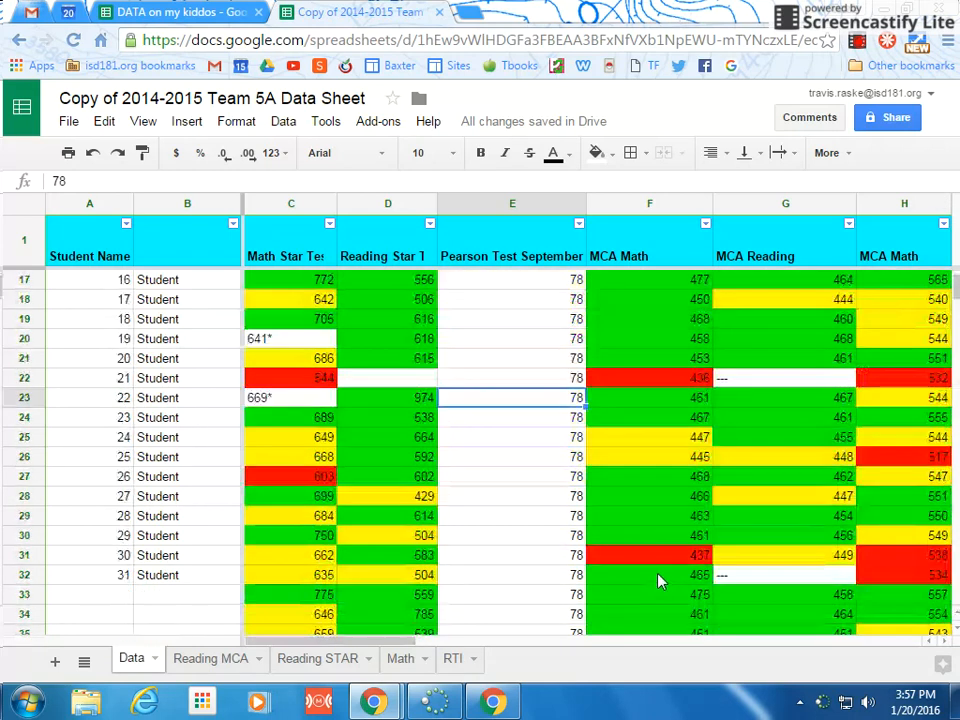
{"action": "scroll", "coordinate": [658, 581], "scroll_direction": "down", "scroll_amount": 2}
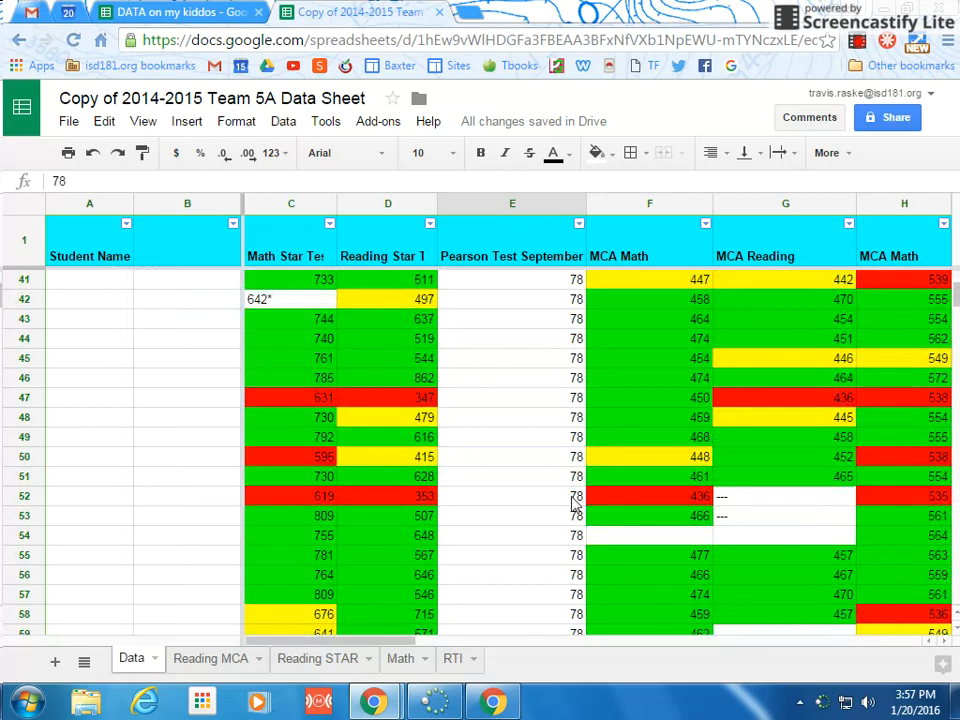
{"action": "scroll", "coordinate": [657, 450], "scroll_direction": "down", "scroll_amount": 7}
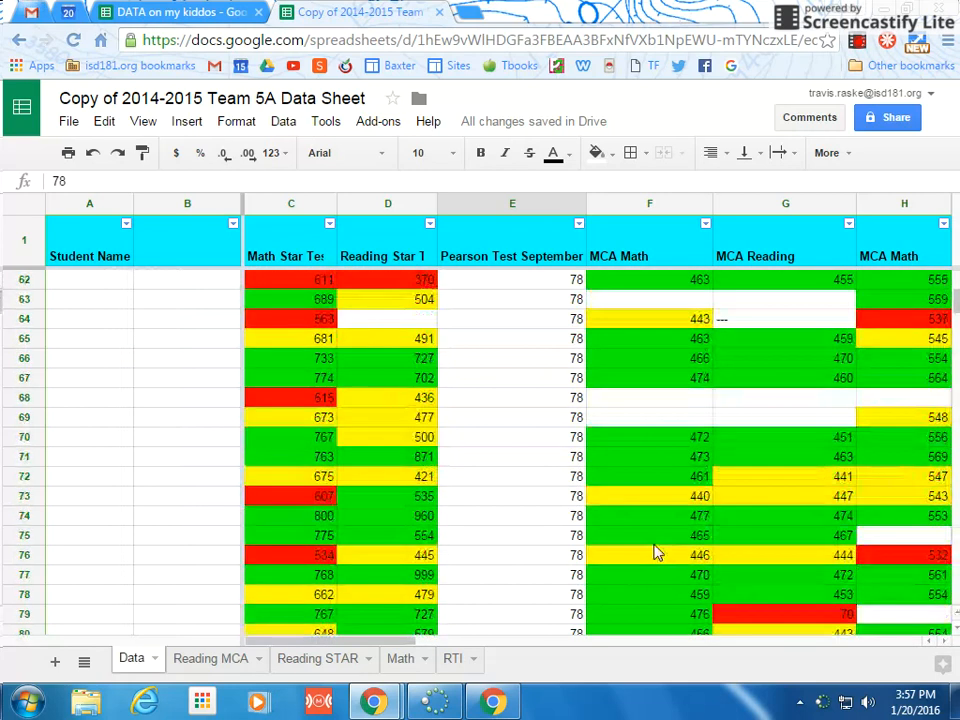
{"action": "scroll", "coordinate": [640, 558], "scroll_direction": "down", "scroll_amount": 3}
{"action": "scroll", "coordinate": [159, 561], "scroll_direction": "up", "scroll_amount": 14}
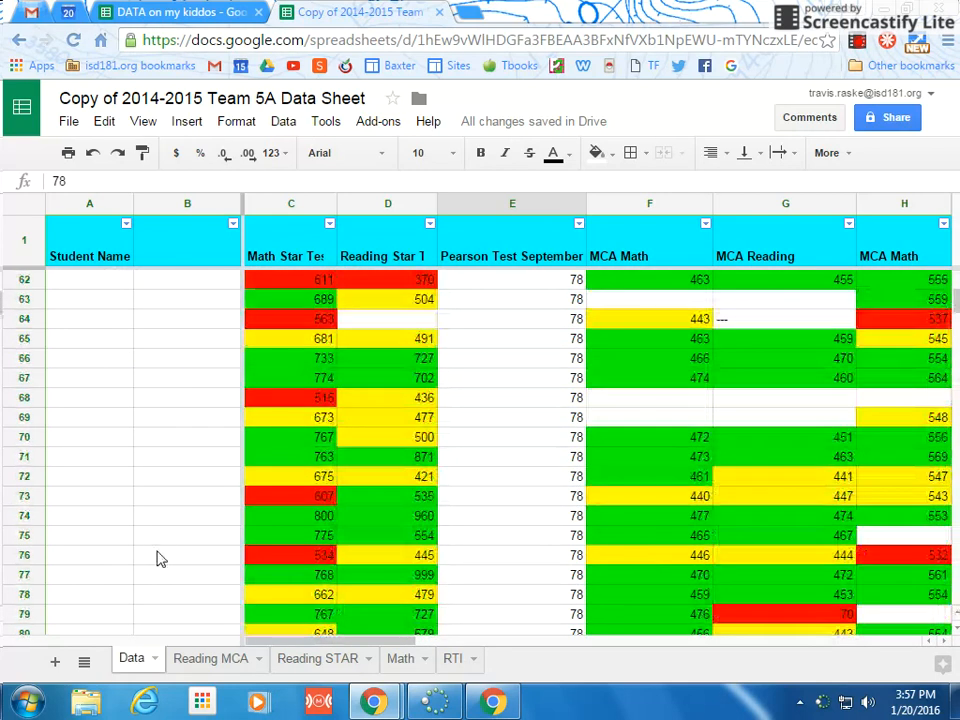
{"action": "scroll", "coordinate": [165, 548], "scroll_direction": "up", "scroll_amount": 5}
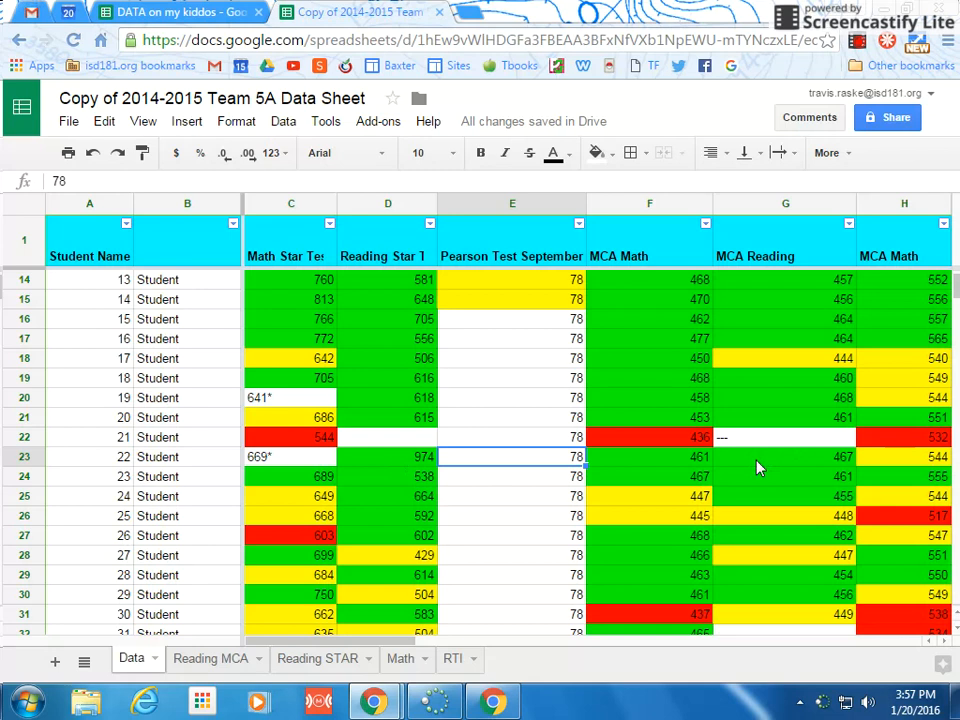
Compare the Star and MCA math and reading scores of students 22 and 23
{"action": "left_click", "coordinate": [298, 480]}
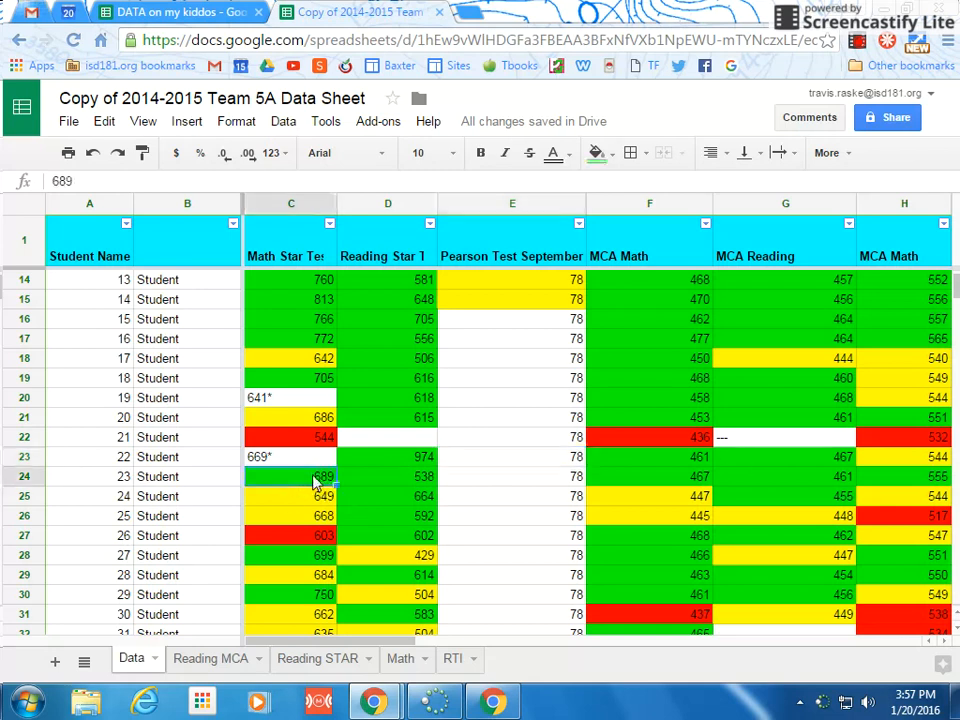
{"action": "left_click", "coordinate": [628, 480]}
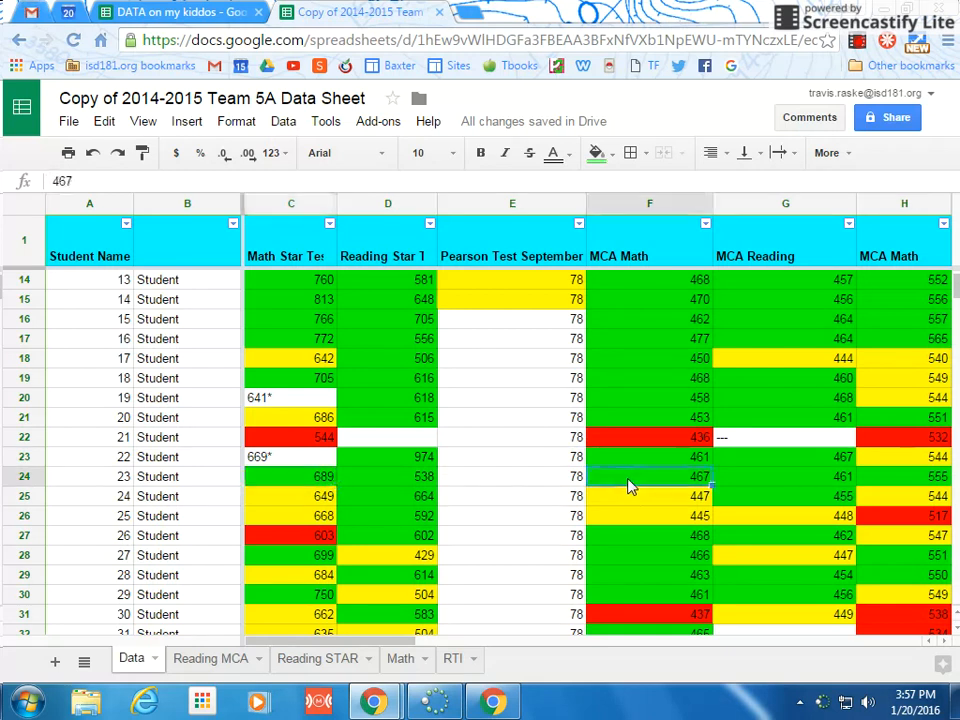
{"action": "left_click", "coordinate": [400, 481]}
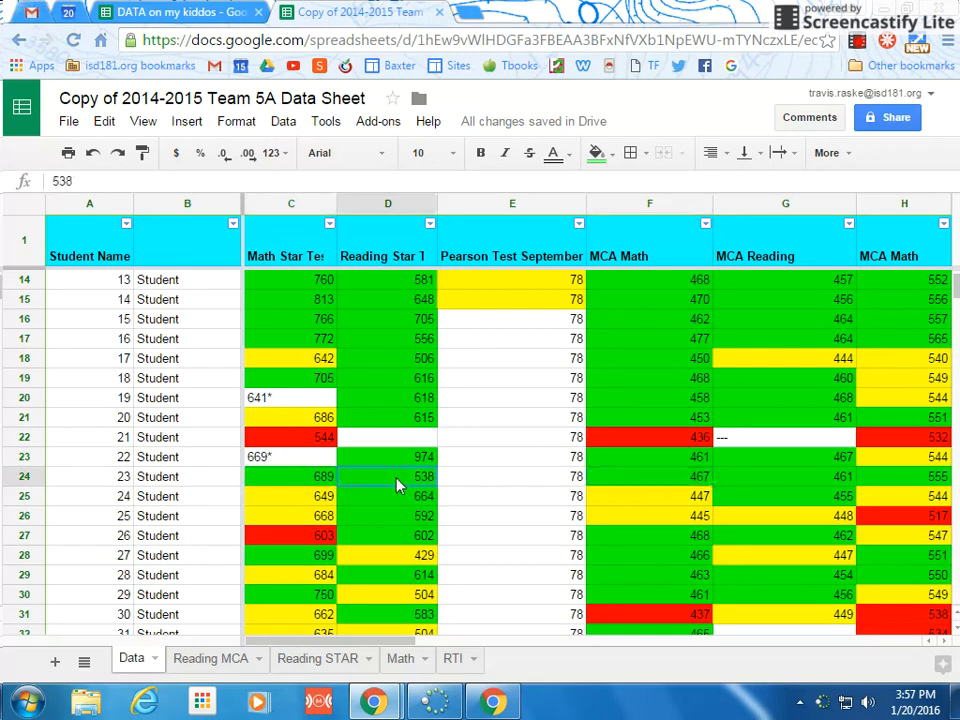
{"action": "left_click", "coordinate": [766, 464]}
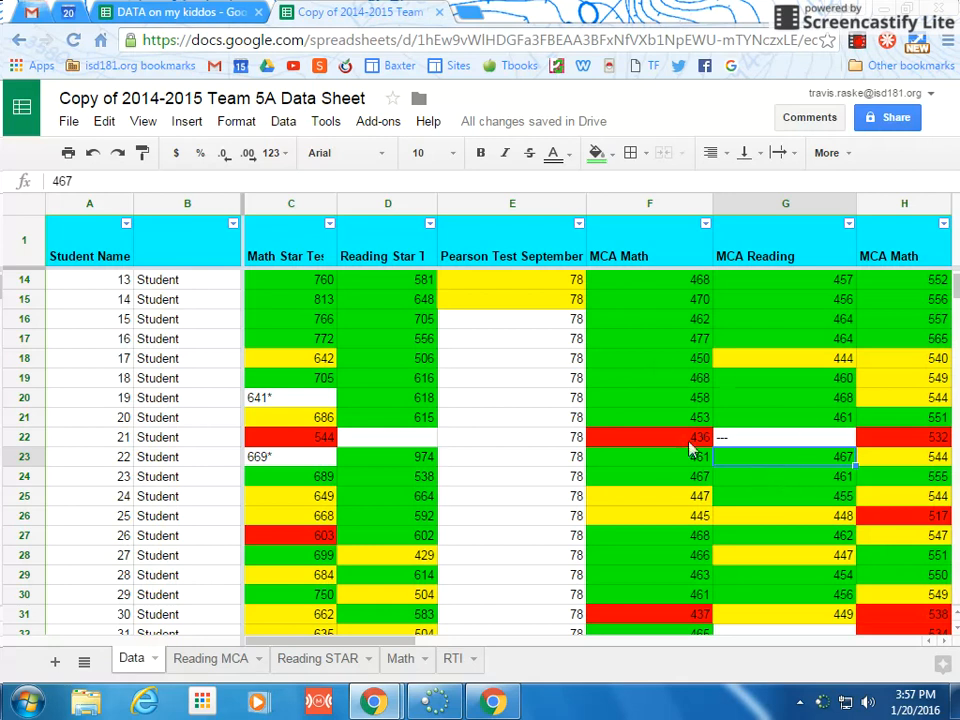
{"action": "mouse_move", "coordinate": [407, 643]}
{"action": "left_mouse_down"}
{"action": "mouse_move", "coordinate": [446, 643]}
{"action": "mouse_move", "coordinate": [396, 642]}
{"action": "left_mouse_up"}
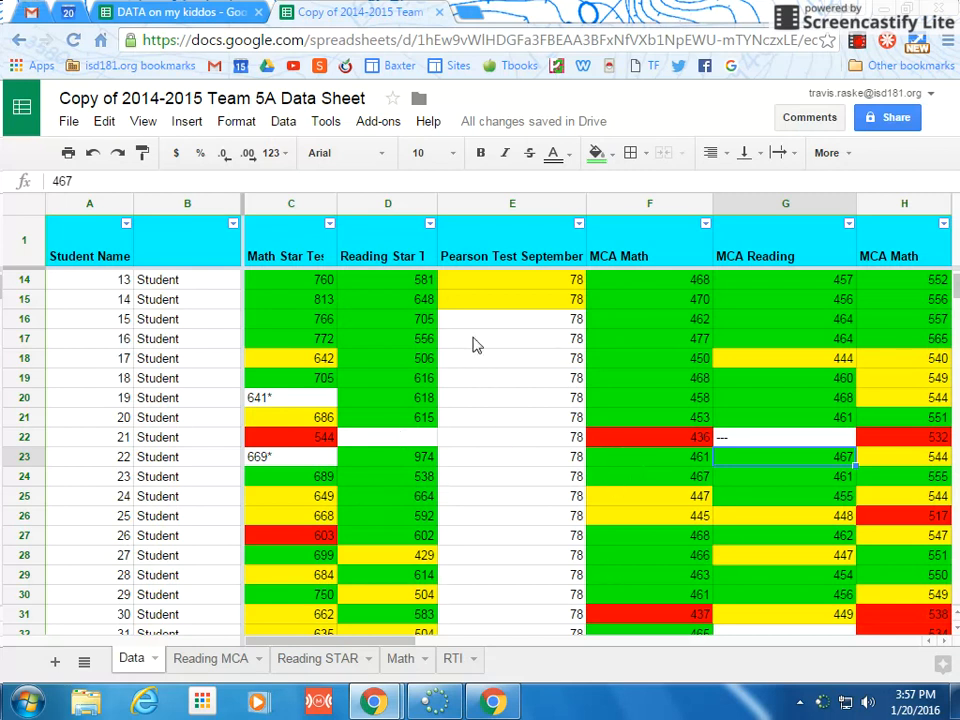
Create a conditional formatting rule for E16:E30 that applies the default green style to cells greater than 56
{"action": "left_click_drag", "start_coordinate": [492, 330], "coordinate": [489, 603]}
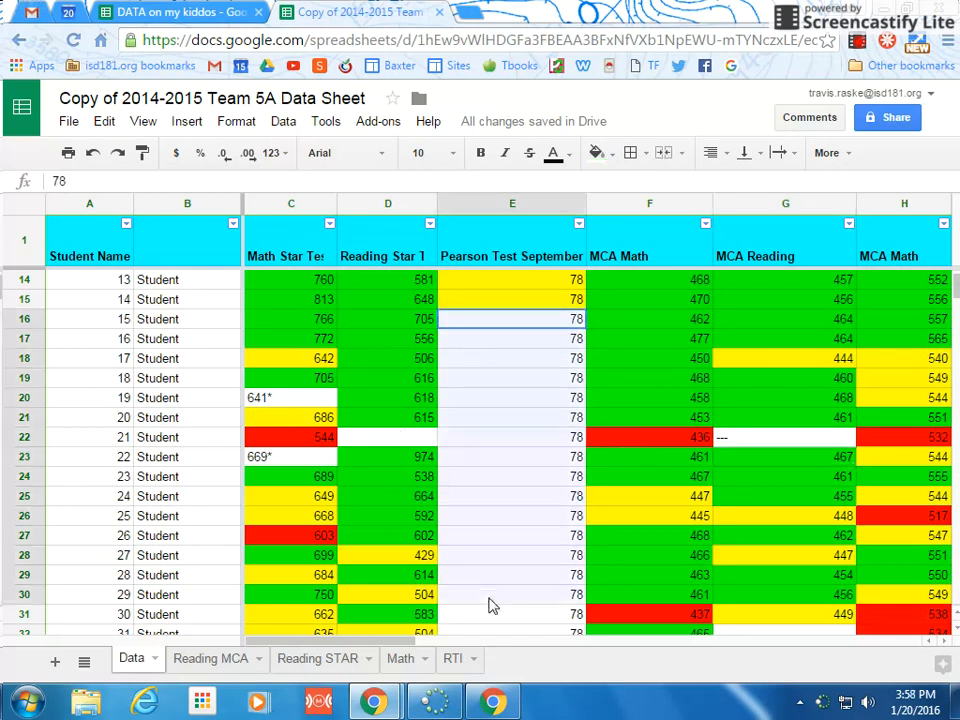
{"action": "right_click", "coordinate": [497, 538]}
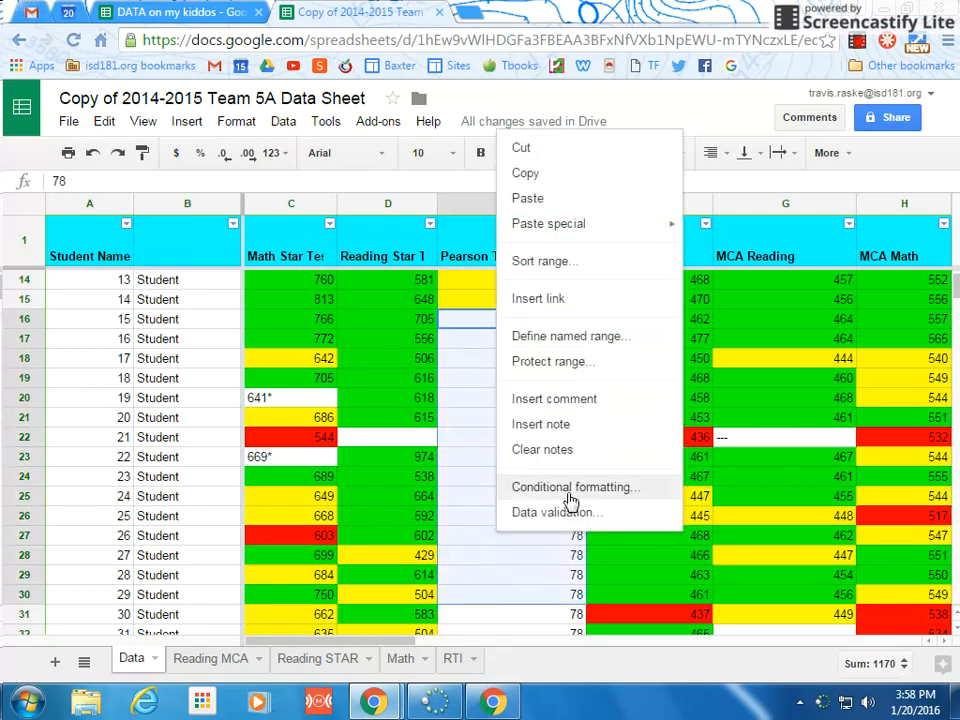
{"action": "left_click", "coordinate": [572, 488]}
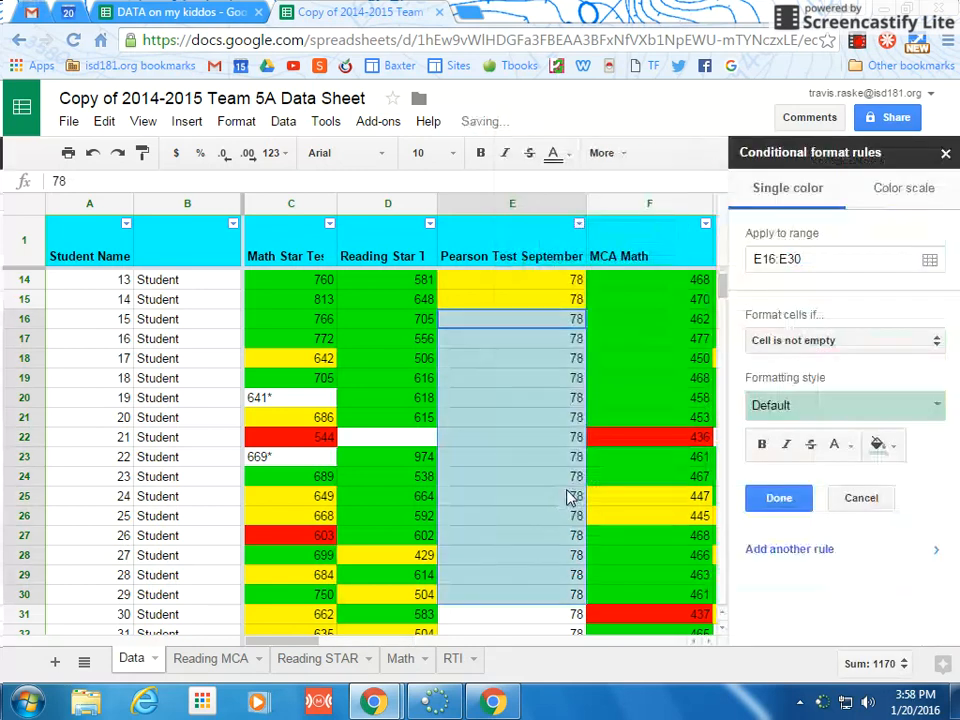
{"action": "left_click", "coordinate": [934, 342]}
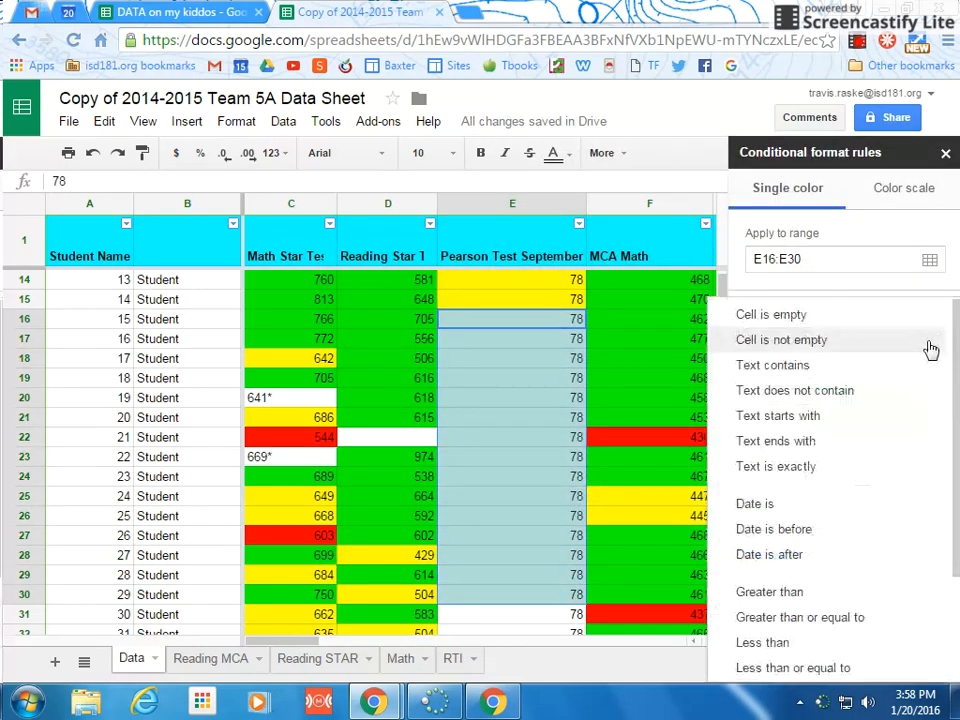
{"action": "left_click", "coordinate": [813, 593]}
{"action": "left_click", "coordinate": [830, 373]}
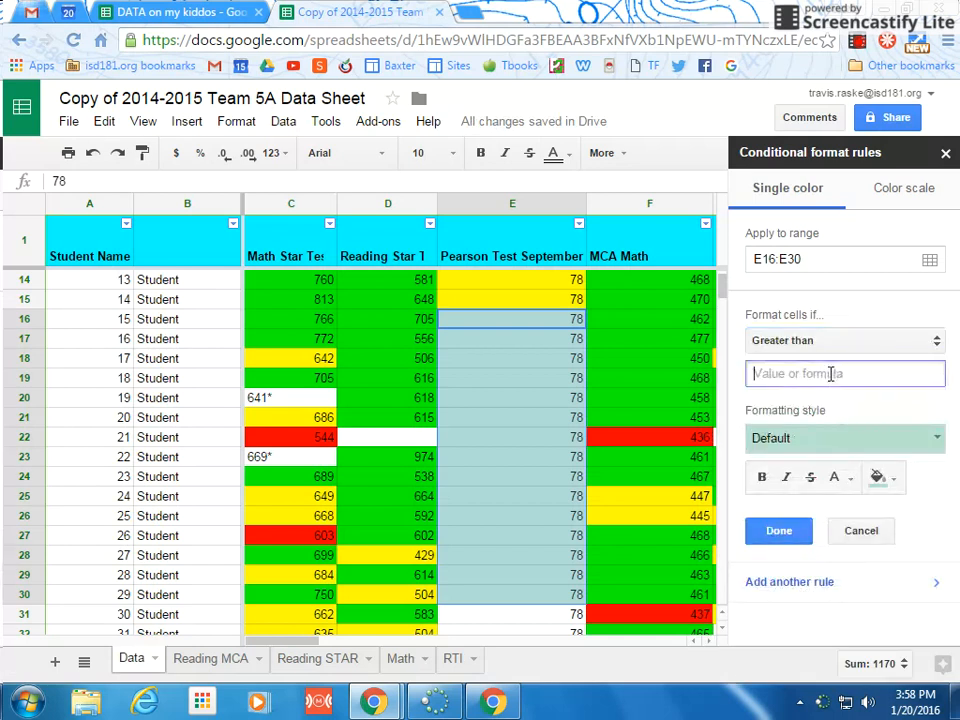
{"action": "type", "text": "56"}
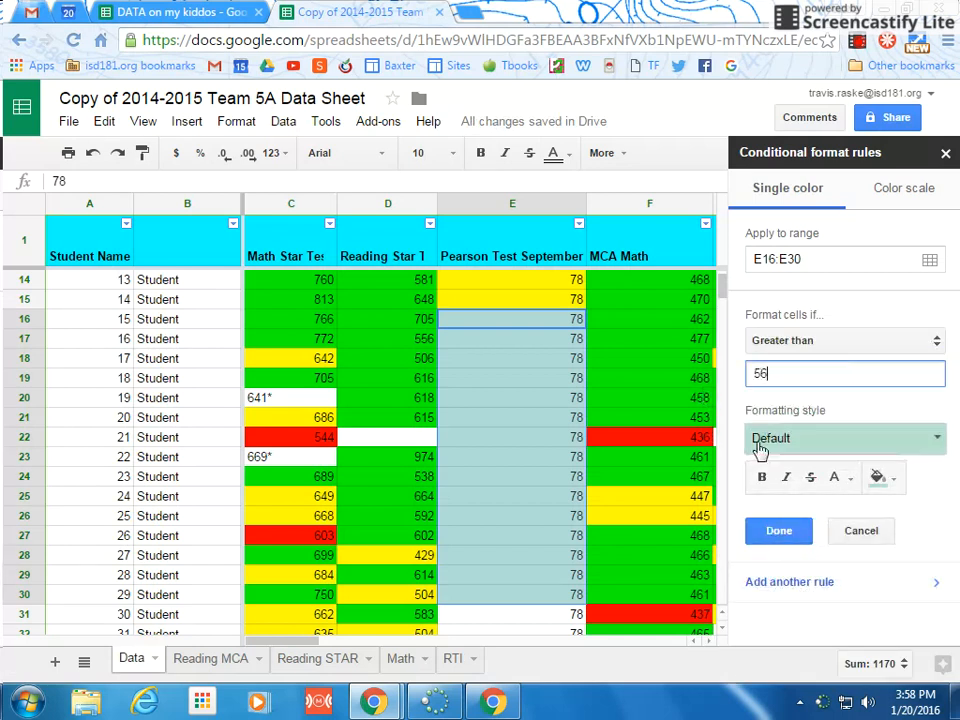
{"action": "left_click", "coordinate": [774, 530]}
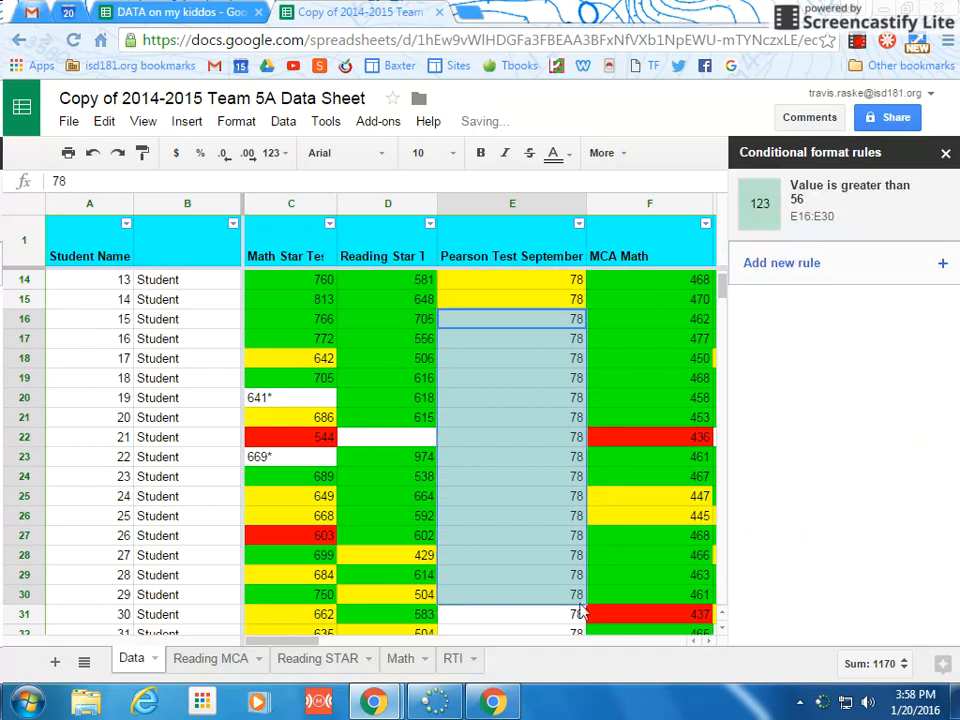
{"action": "left_click", "coordinate": [521, 617]}
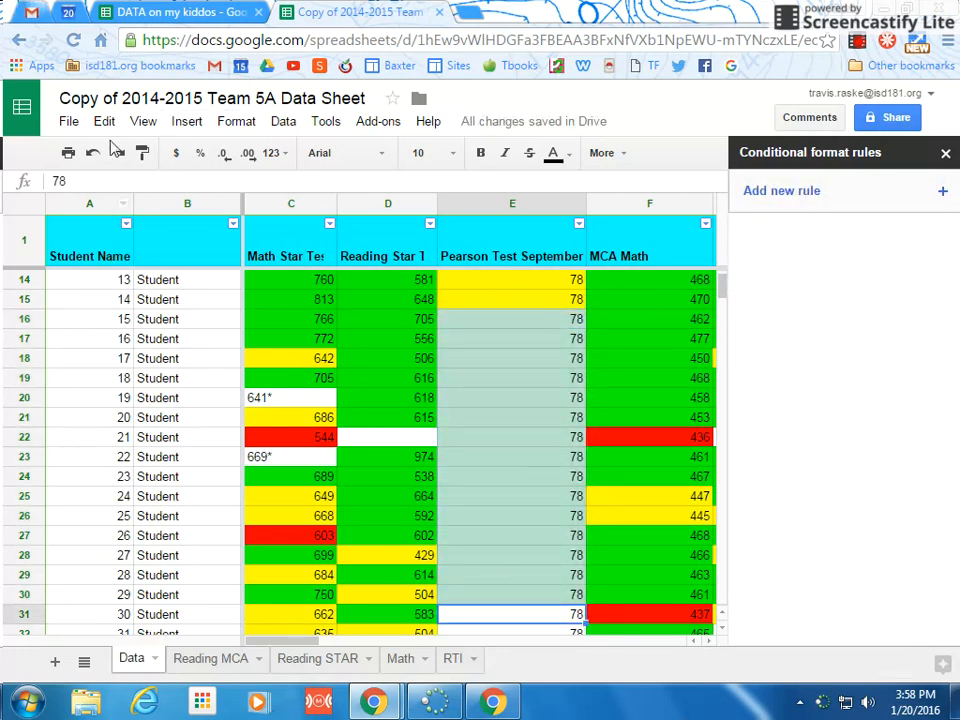
Review the available options for freezing rows and columns without changing them
{"action": "left_click", "coordinate": [138, 122]}
{"action": "mouse_move", "coordinate": [156, 154]}
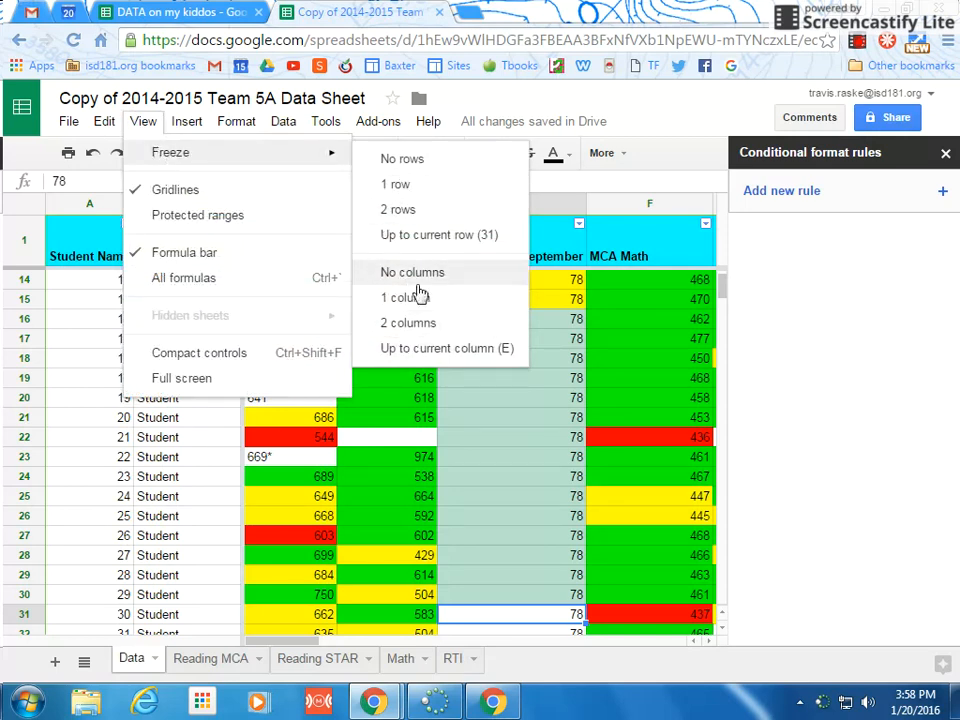
{"action": "left_click", "coordinate": [221, 497]}
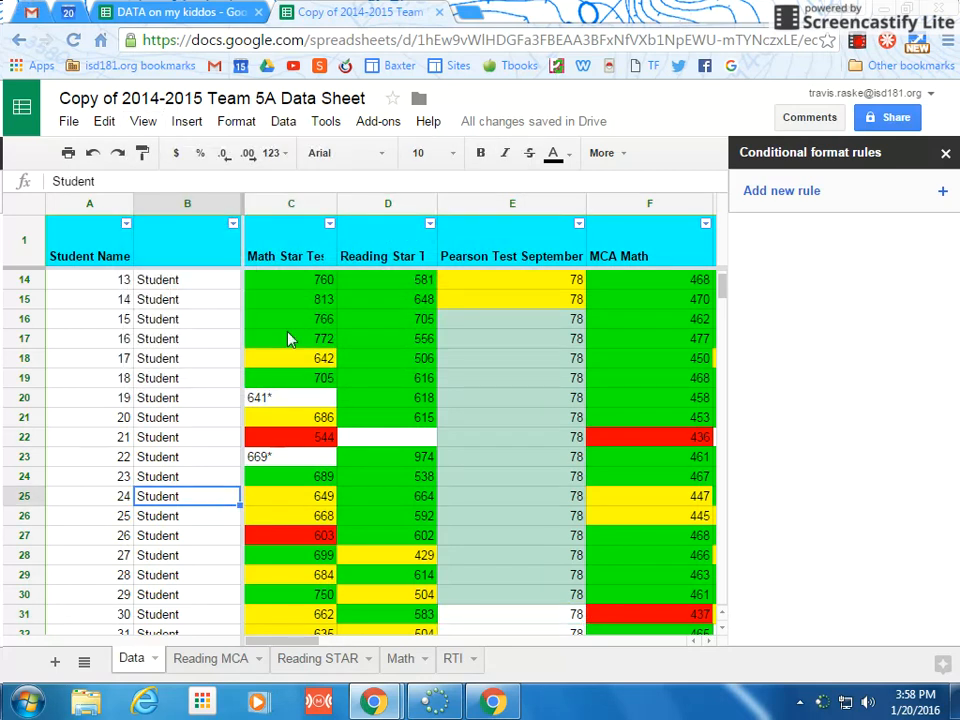
{"action": "scroll", "coordinate": [290, 420], "scroll_direction": "down", "scroll_amount": 2}
{"action": "scroll", "coordinate": [313, 452], "scroll_direction": "up", "scroll_amount": 2}
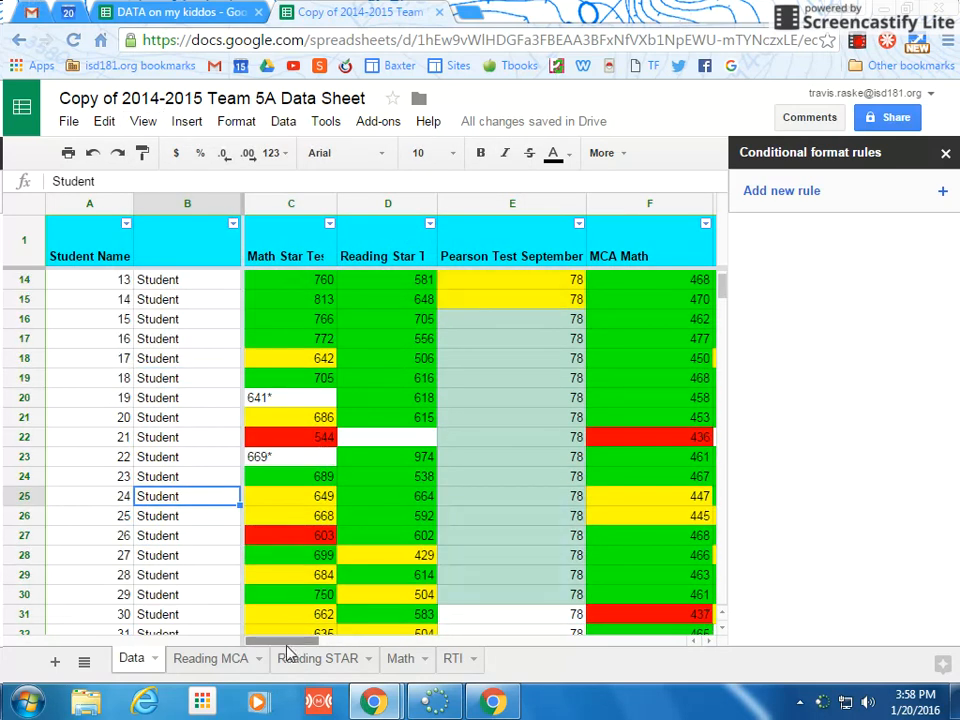
{"action": "left_click_drag", "start_coordinate": [287, 641], "coordinate": [229, 640]}
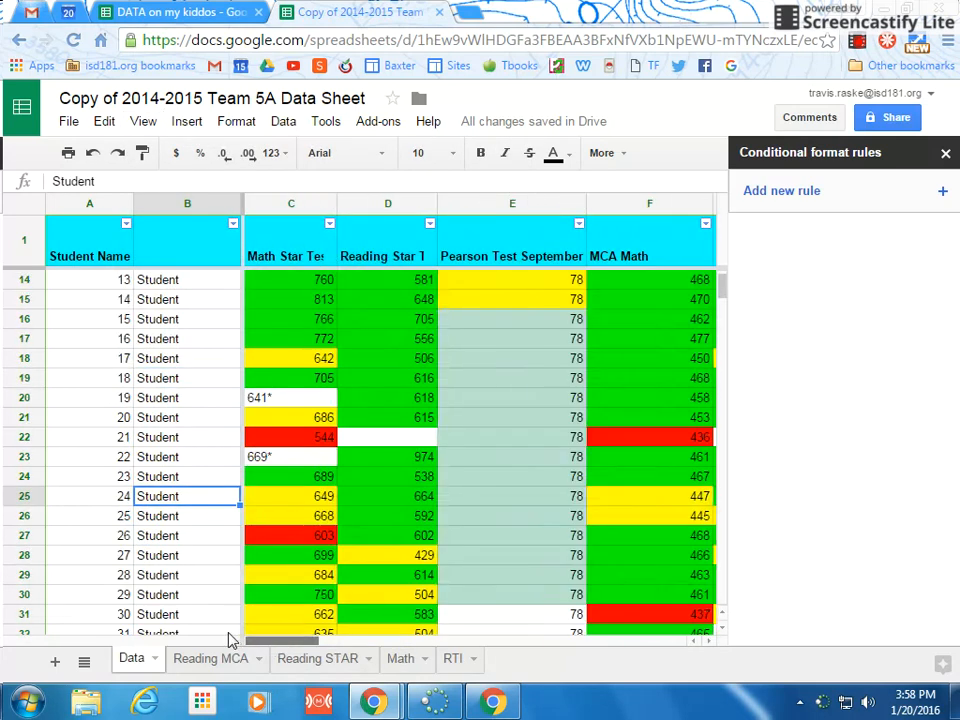
Switch to the DATA on my kiddos spreadsheet and examine the Day A to Day F student groups on Sheet2
{"action": "left_click", "coordinate": [157, 14]}
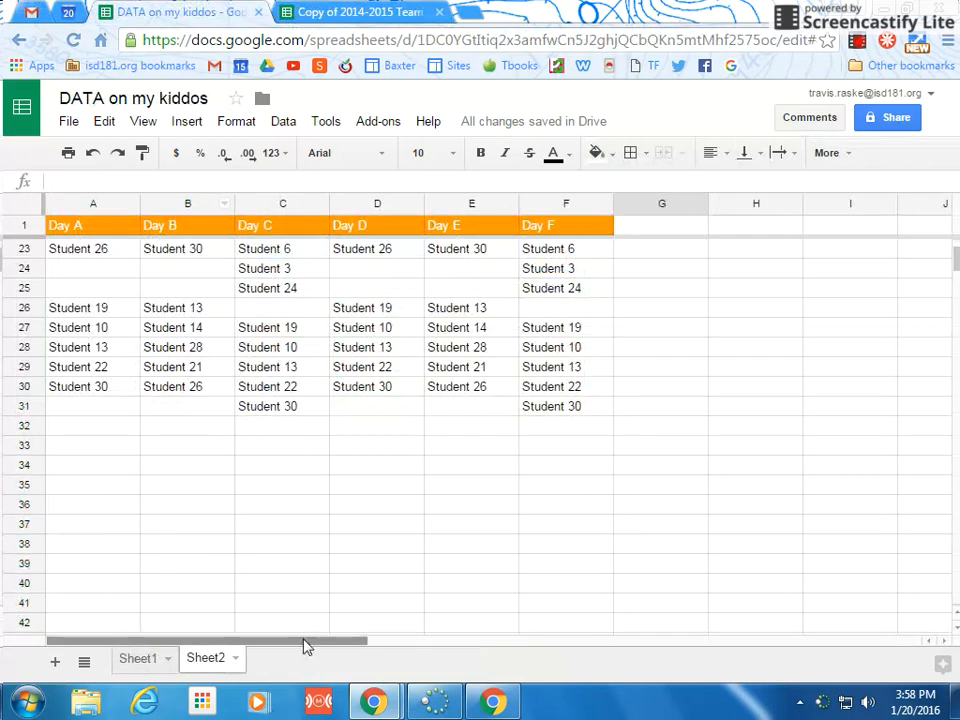
{"action": "scroll", "coordinate": [219, 379], "scroll_direction": "up", "scroll_amount": 7}
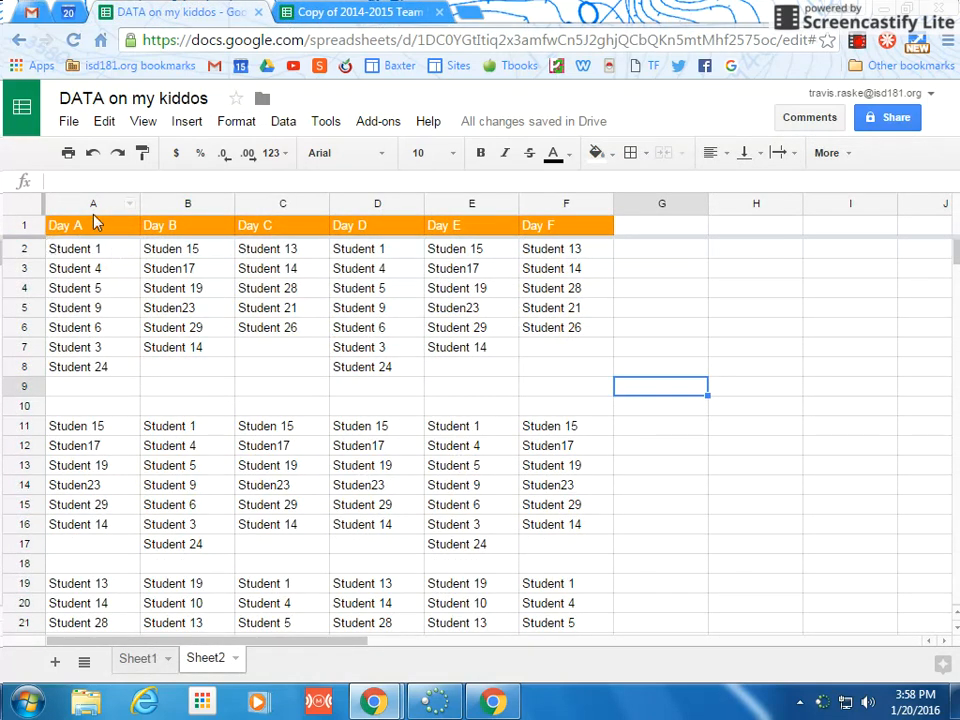
{"action": "scroll", "coordinate": [177, 315], "scroll_direction": "down", "scroll_amount": 2}
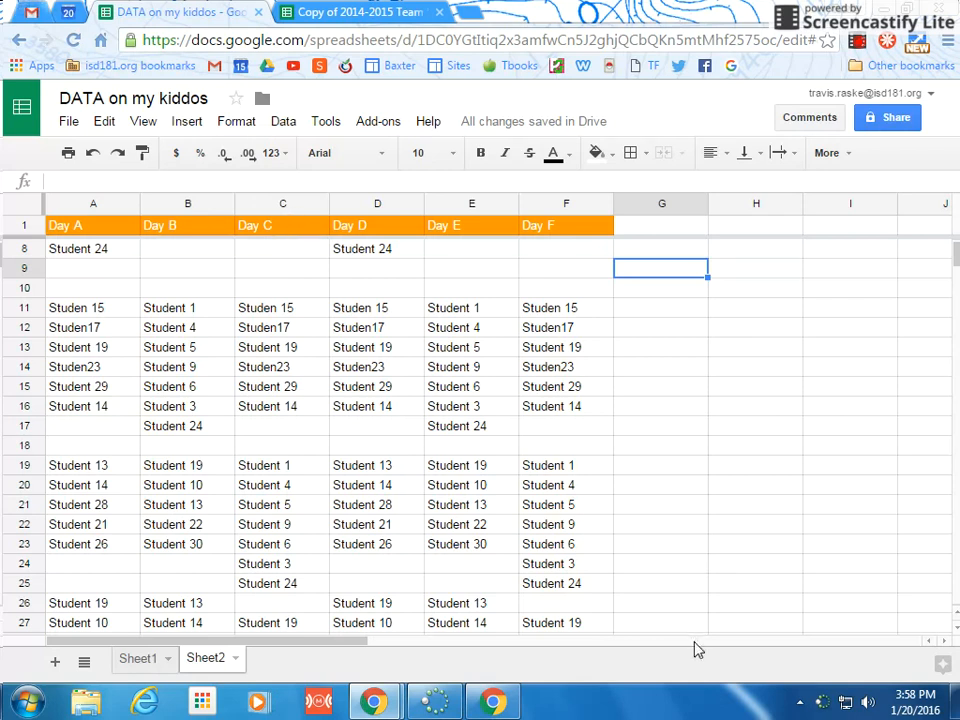
{"action": "left_click", "coordinate": [857, 40]}
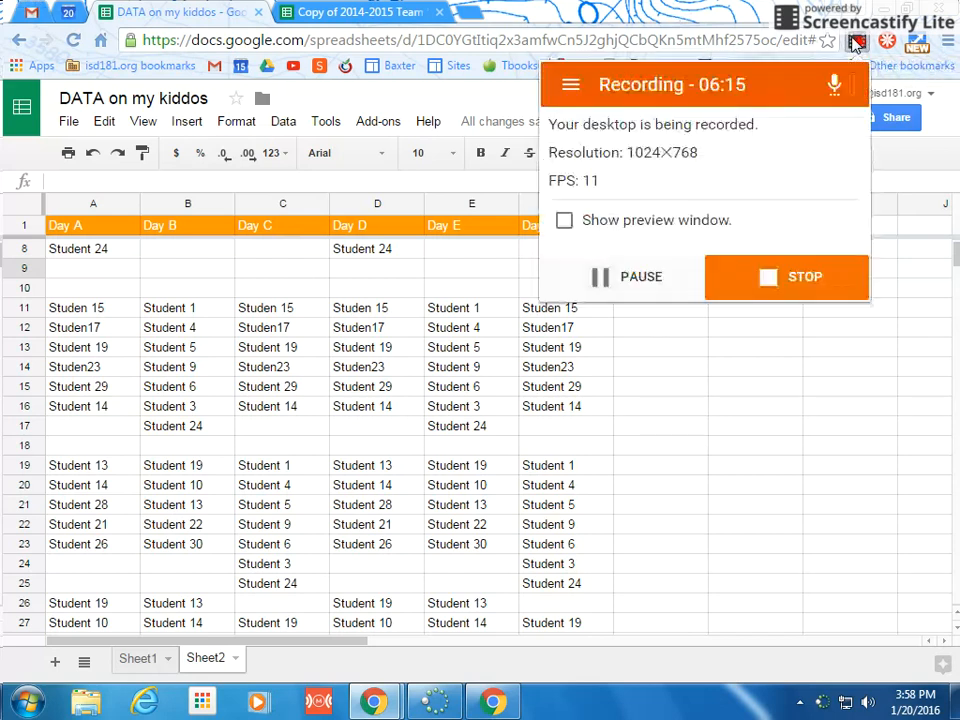